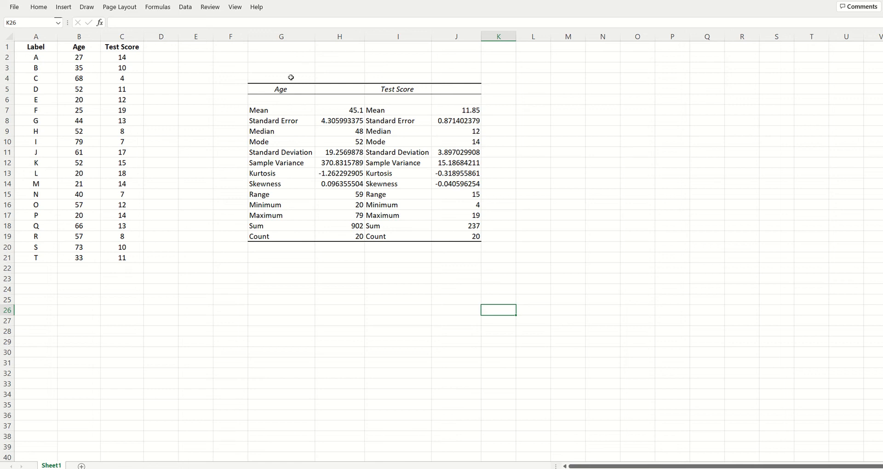
# Step: Examine the descriptive statistics table for Age and Test Score, including the Mean row for Age
pyautogui.moveTo(271, 88); pyautogui.dragTo(480, 238)
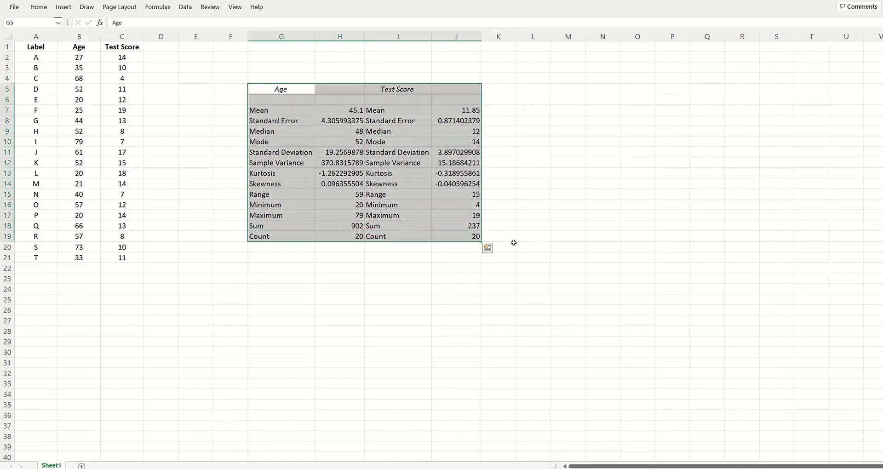
pyautogui.click(602, 235)
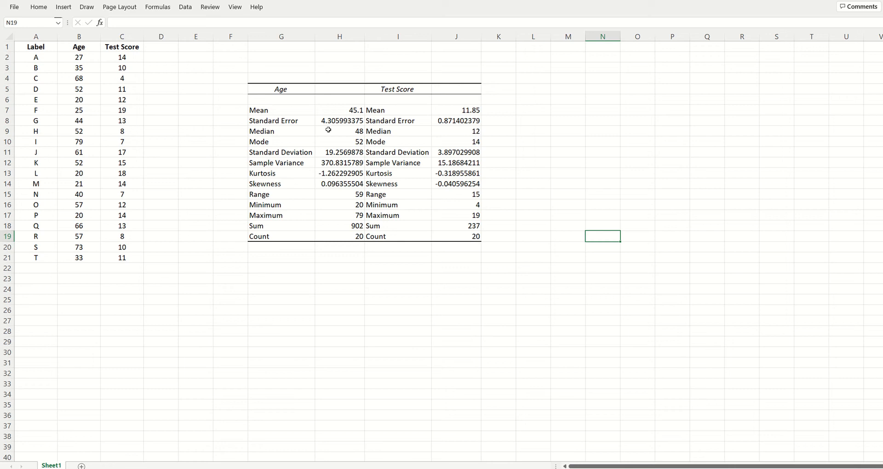
pyautogui.moveTo(266, 81); pyautogui.dragTo(478, 236)
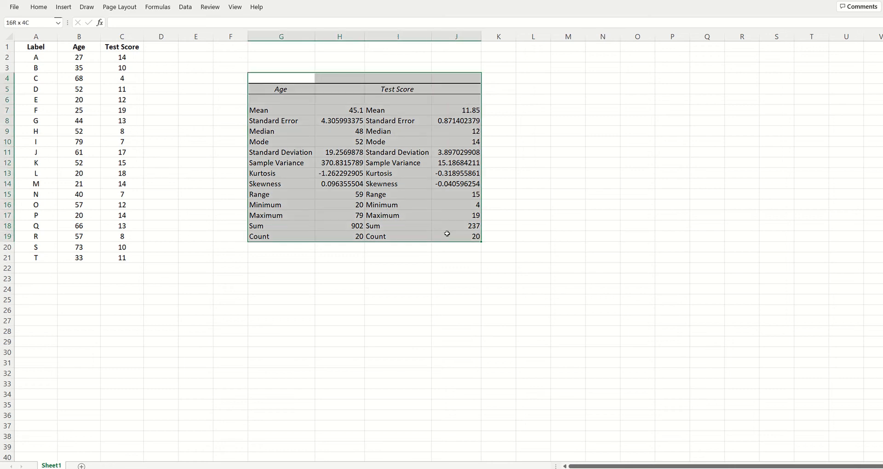
pyautogui.click(571, 281)
pyautogui.click(282, 290)
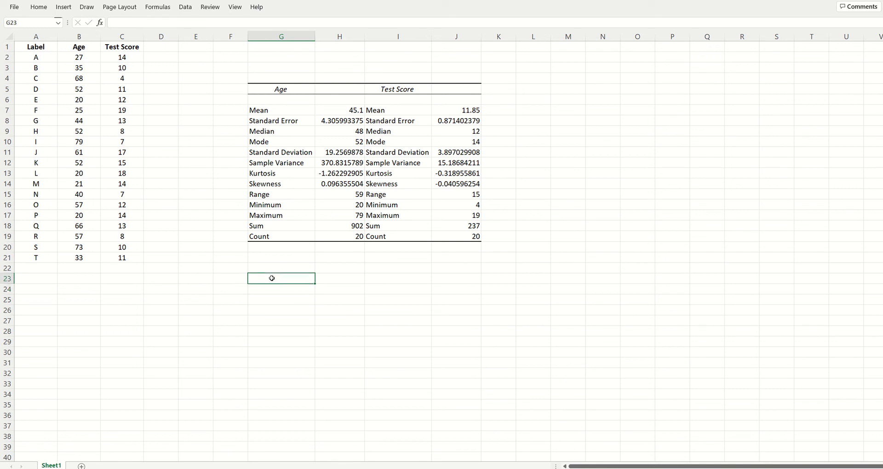
pyautogui.moveTo(288, 110); pyautogui.dragTo(335, 110)
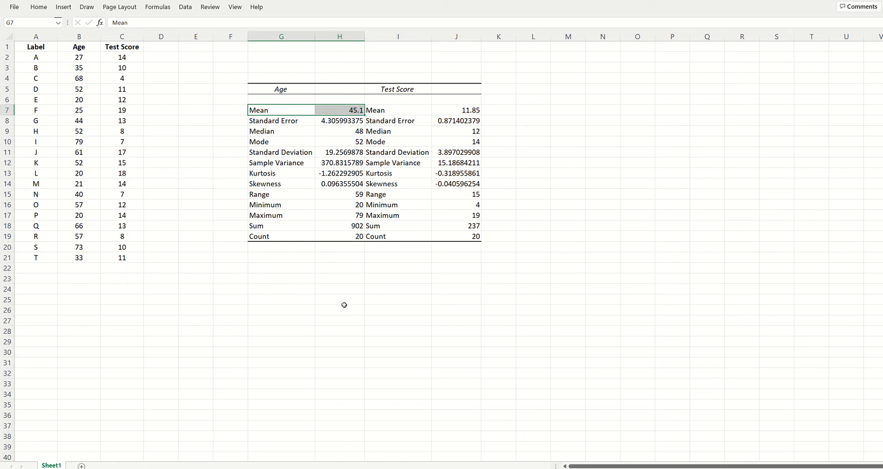
# Step: Enter the formula =AVERAGE(1,2) in cell G22, below the statistics table
pyautogui.click(276, 268)
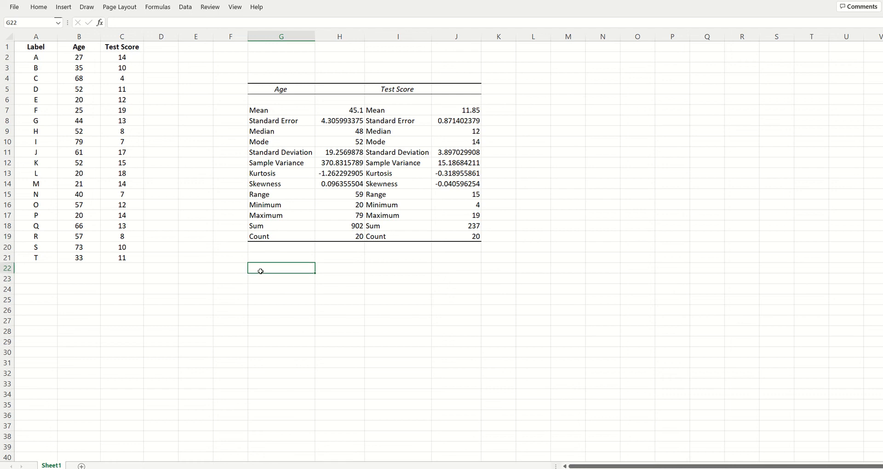
pyautogui.write('=')
pyautogui.write('av')
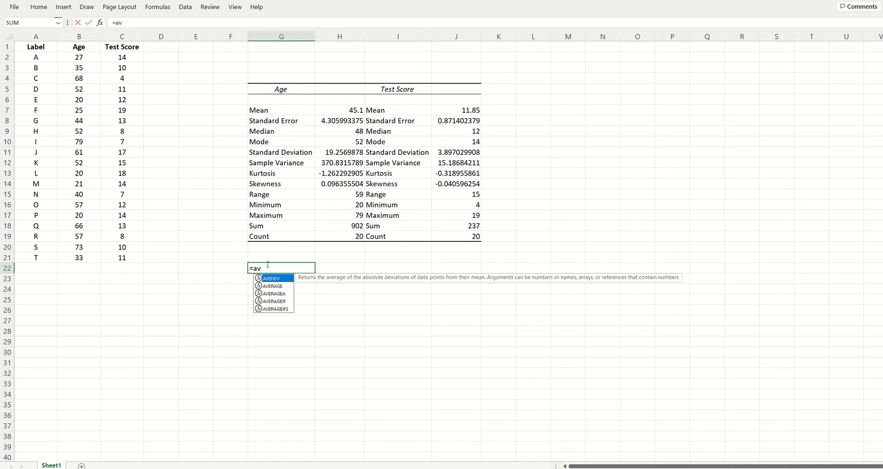
pyautogui.write('e')
pyautogui.click(282, 293)
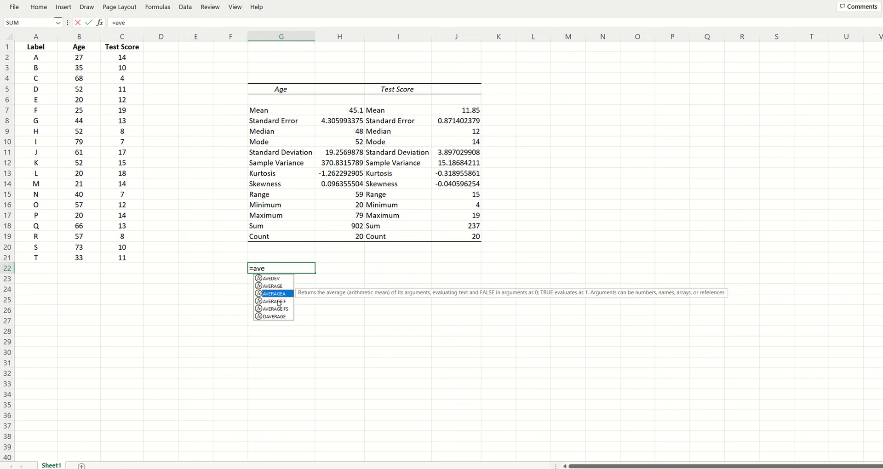
pyautogui.click(277, 286)
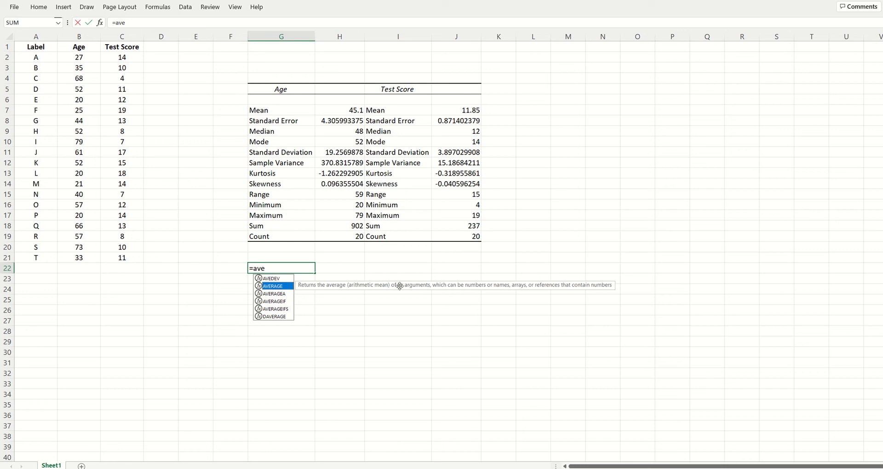
pyautogui.write('rage')
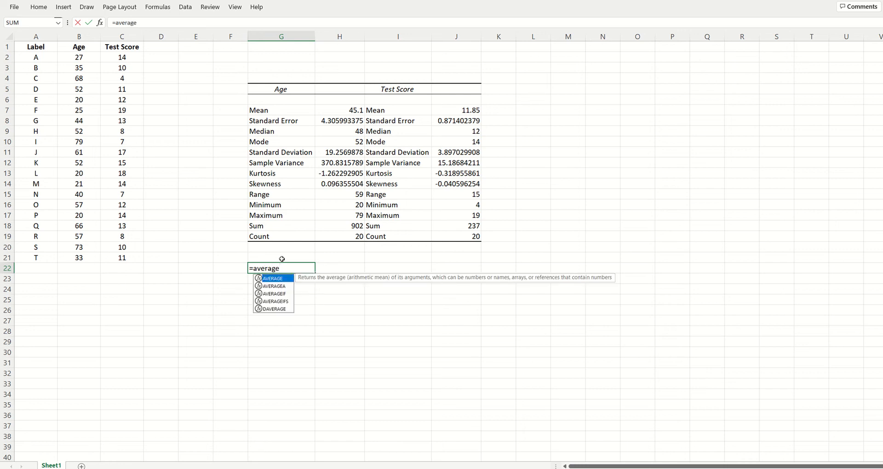
pyautogui.write('(')
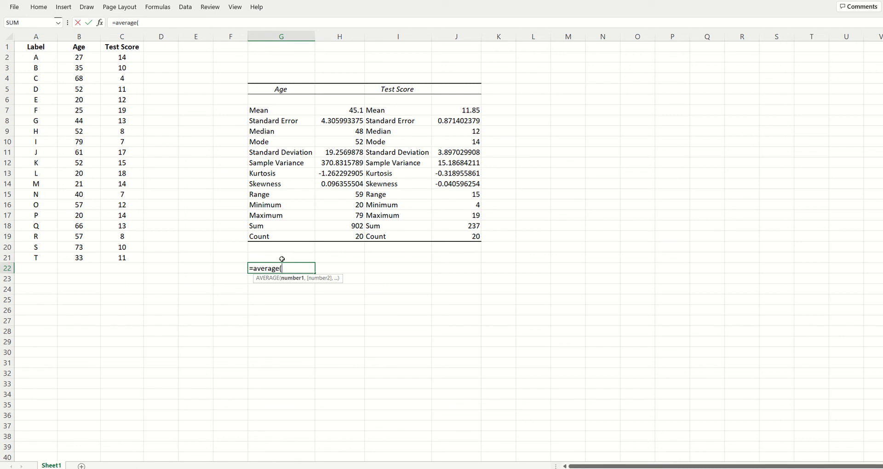
pyautogui.write('1,2')
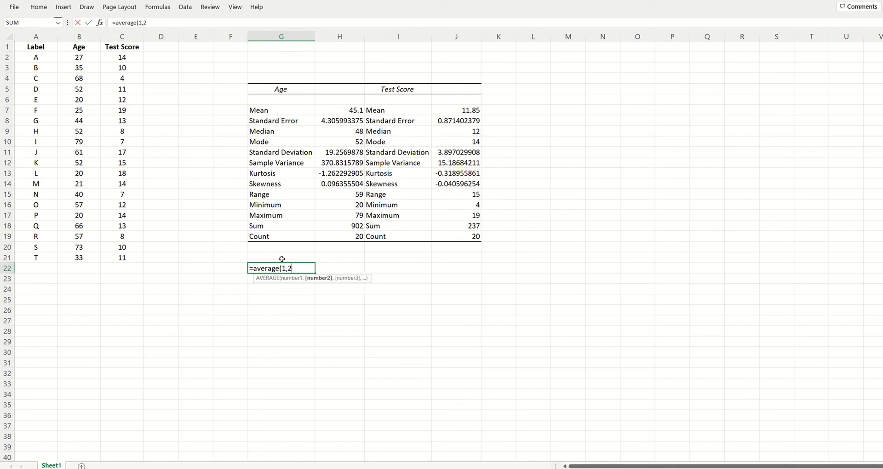
pyautogui.write(')')
pyautogui.press('Return')
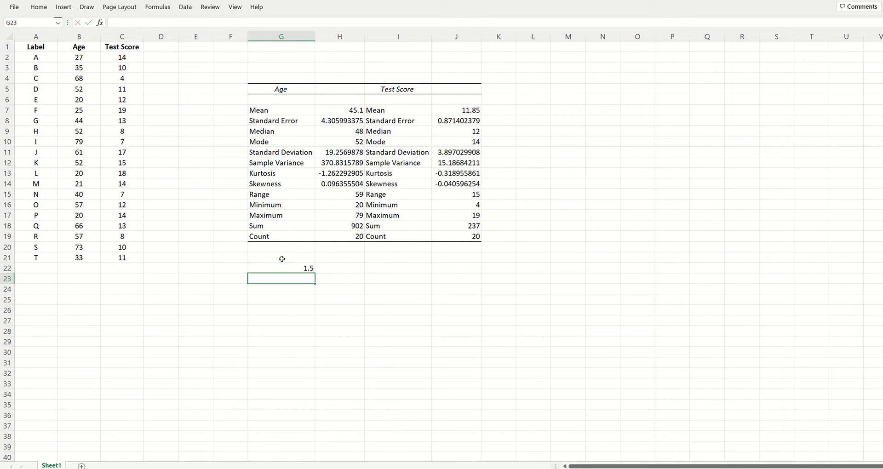
# Step: Replace the formula in G22 with =AVERAGE(B2:B21) to average the Age column
pyautogui.press('Up')
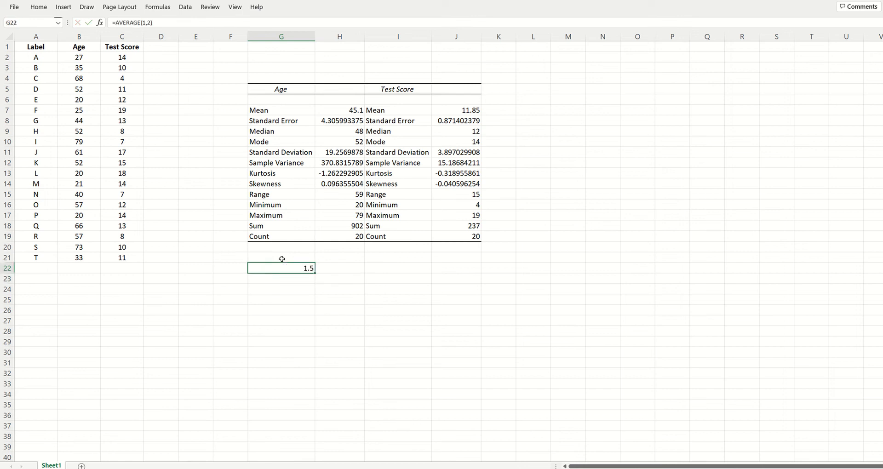
pyautogui.write('=avea')
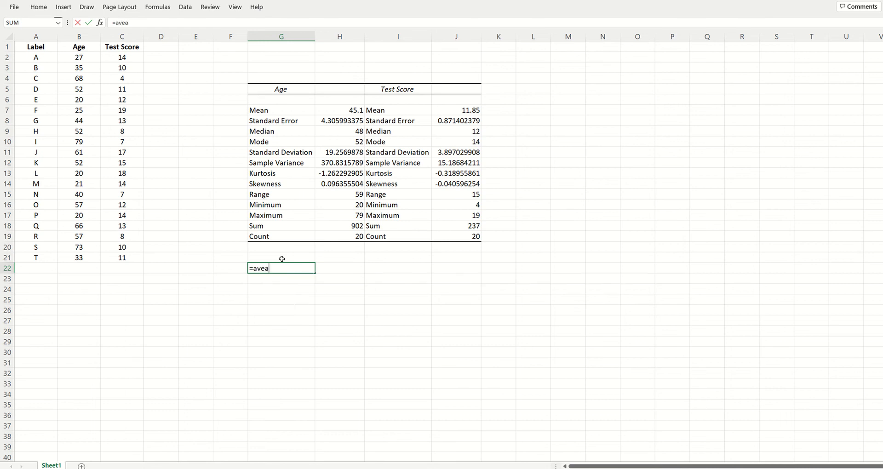
pyautogui.press('BackSpace')
pyautogui.write('rage')
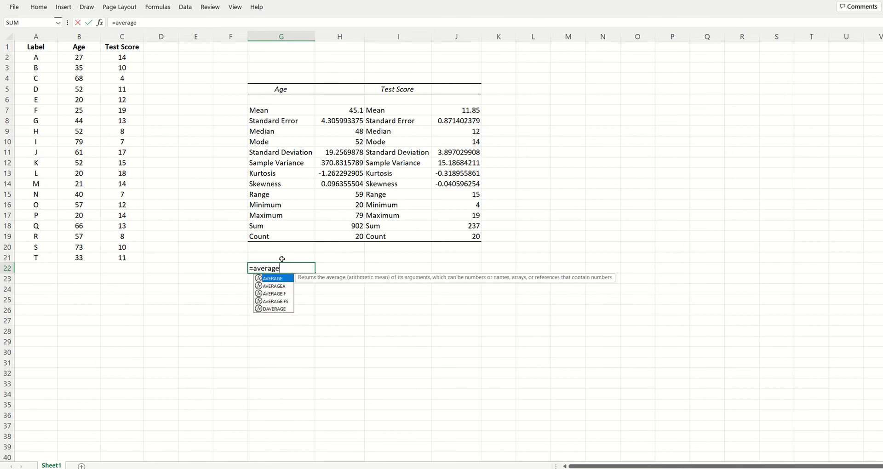
pyautogui.write('(')
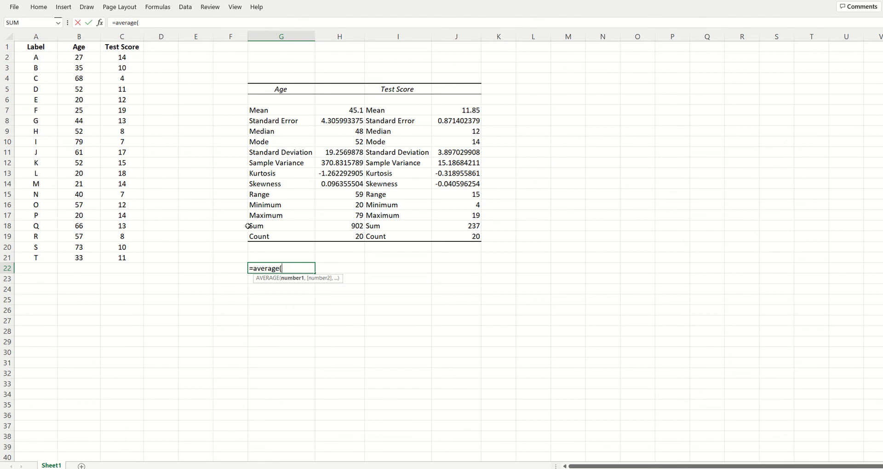
pyautogui.write('b2')
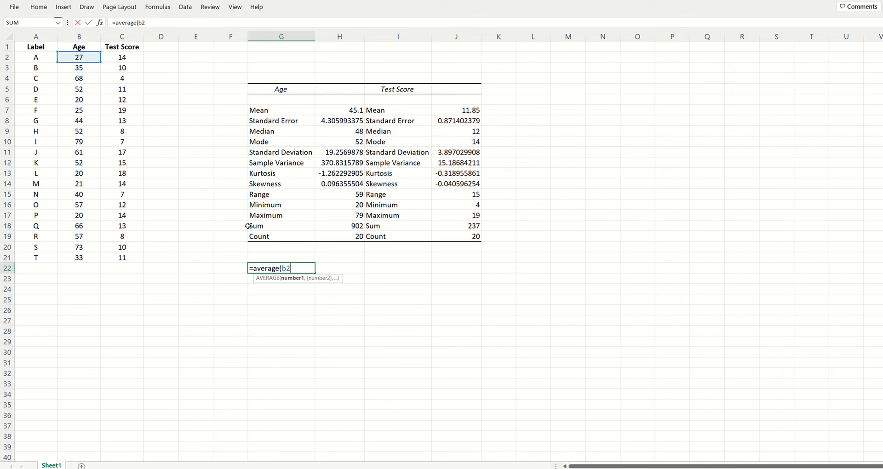
pyautogui.write(':b33')
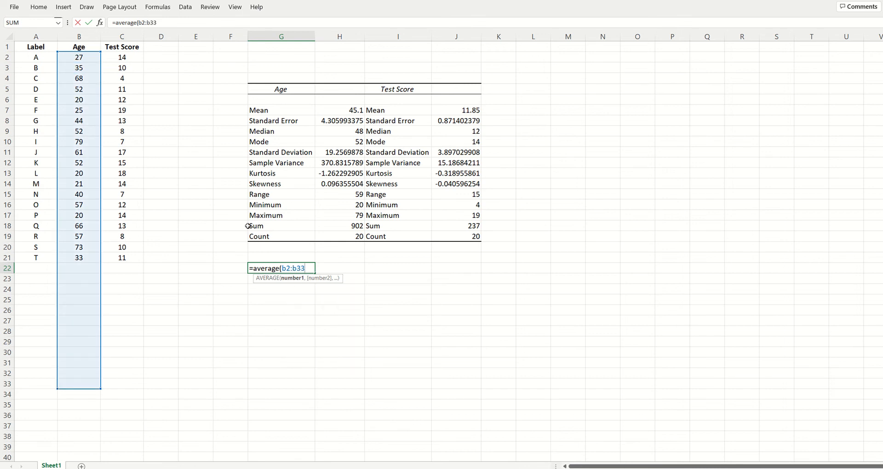
pyautogui.press('BackSpace')
pyautogui.press('BackSpace')
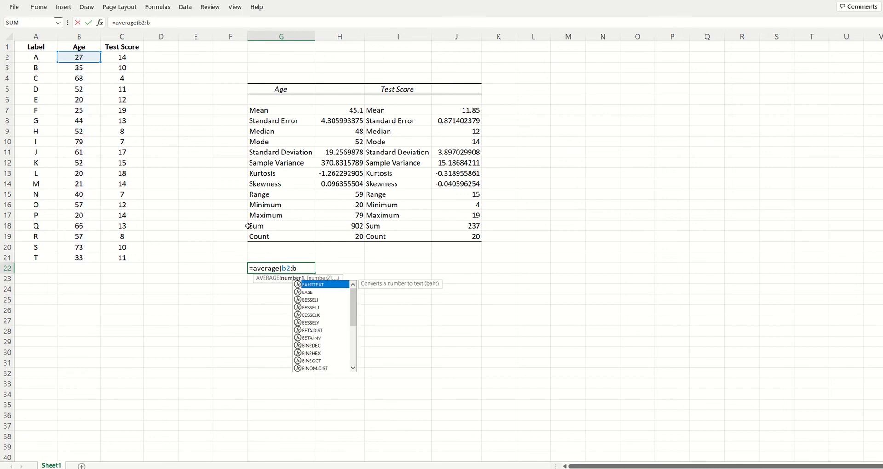
pyautogui.write('21')
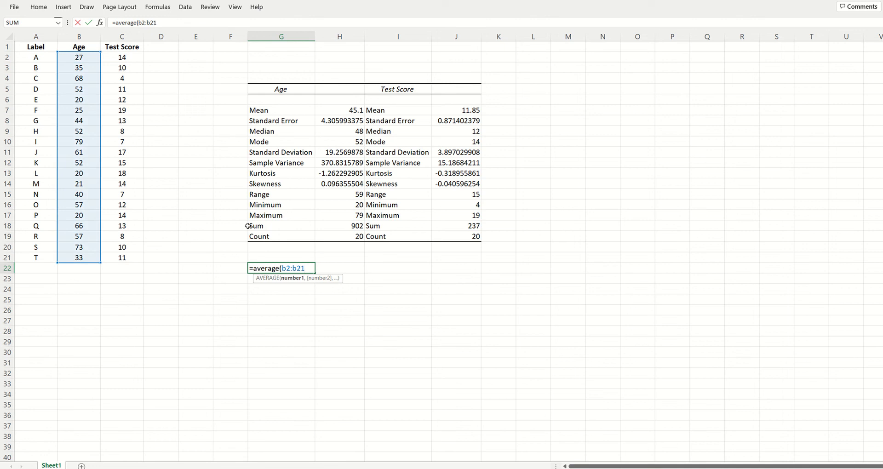
pyautogui.write(')')
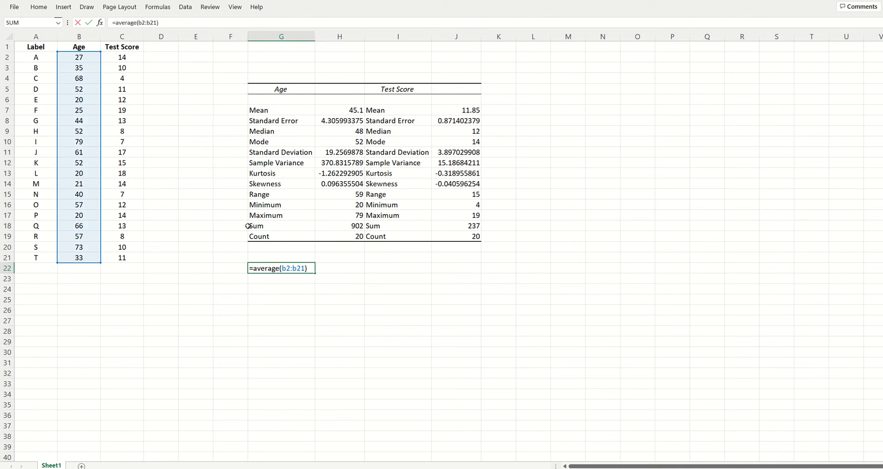
pyautogui.press('Return')
# Step: Re-enter the AVERAGE formula in G22, picking the Age values B2:B21 directly on the sheet as its range
pyautogui.press('Up')
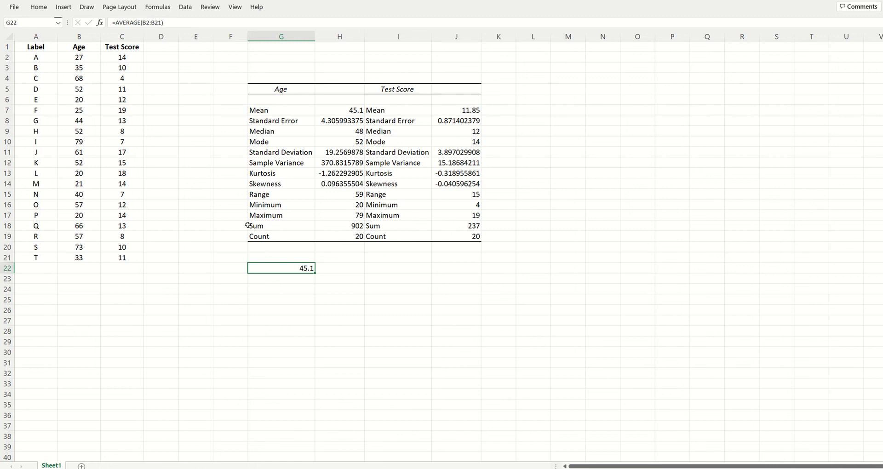
pyautogui.write('=ave')
pyautogui.press('BackSpace')
pyautogui.press('BackSpace')
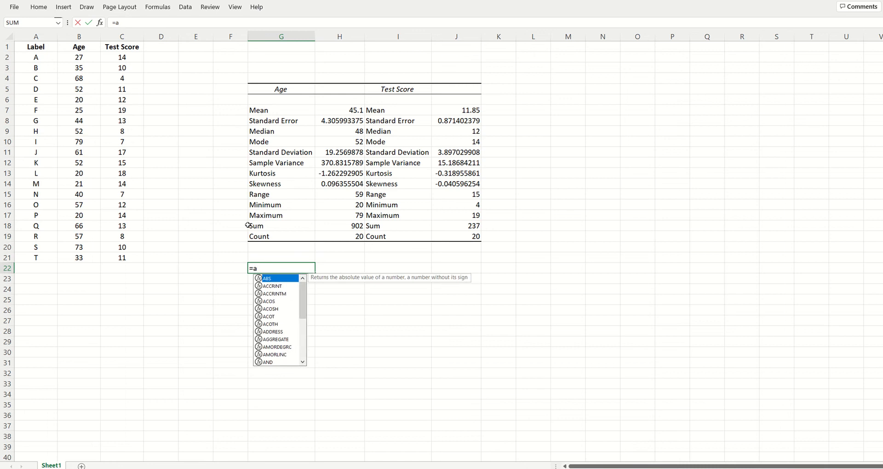
pyautogui.write('verage')
pyautogui.write('(')
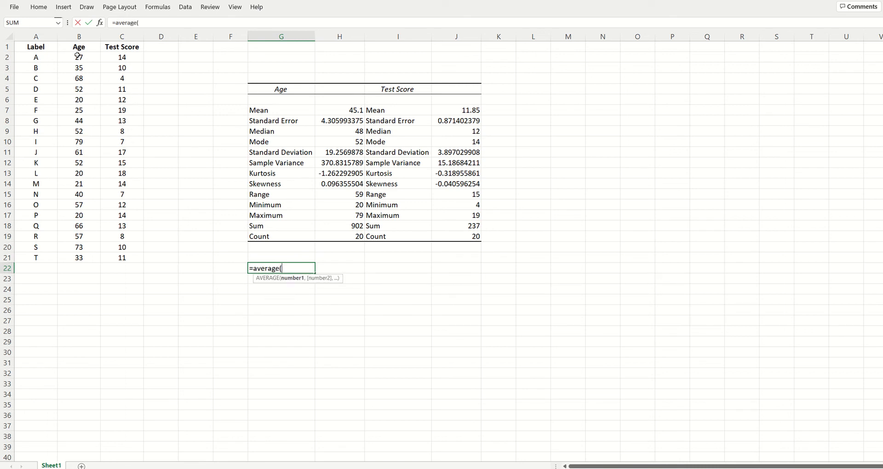
pyautogui.moveTo(78, 56); pyautogui.dragTo(83, 258)
pyautogui.press('Return')
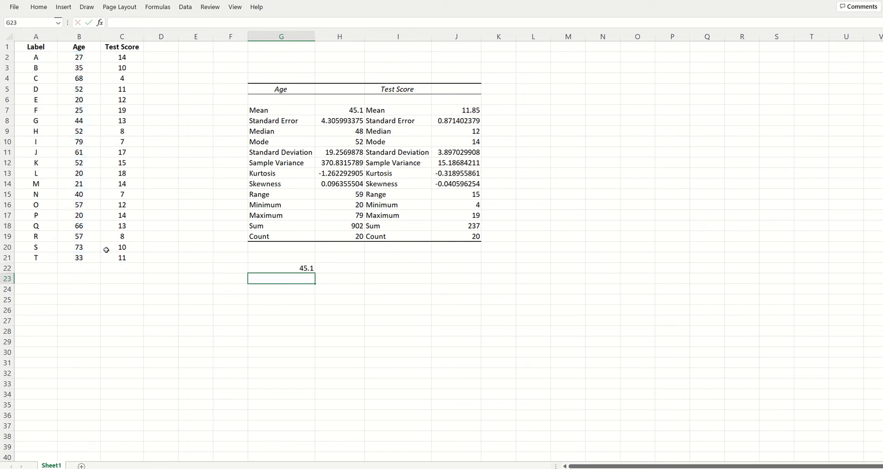
# Step: Compare the contents of G22 with the cells of the Age statistics in column H
pyautogui.press('Up')
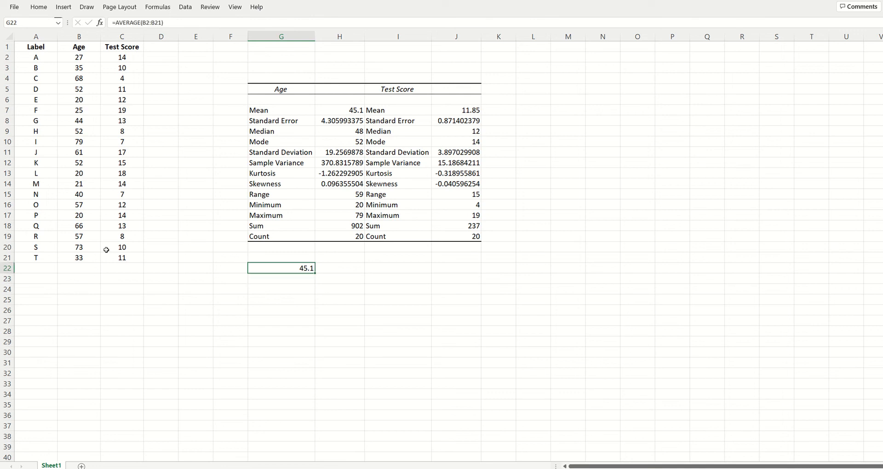
pyautogui.press('Up')
pyautogui.press('Up')
pyautogui.press('Up')
pyautogui.press('Right')
pyautogui.press('Up')
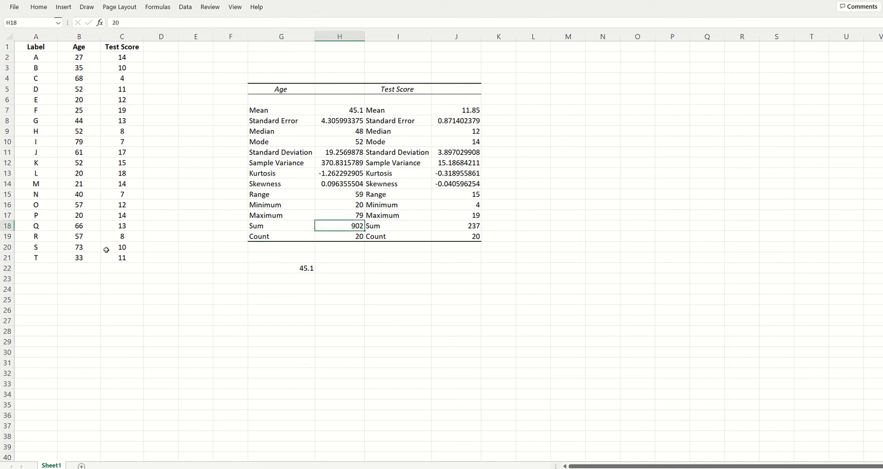
pyautogui.press('Up')
pyautogui.press('Up')
pyautogui.press('Up')
pyautogui.press('Up')
pyautogui.press('Up')
pyautogui.press('Up')
pyautogui.press('Up')
pyautogui.press('Up')
pyautogui.press('Up')
pyautogui.press('Up')
pyautogui.press('Up')
pyautogui.press('Up')
pyautogui.press('Down')
pyautogui.press('Down')
pyautogui.press('Down')
pyautogui.press('Down')
pyautogui.press('Down')
pyautogui.press('Down')
pyautogui.press('Down')
pyautogui.press('Down')
pyautogui.press('Down')
pyautogui.press('Down')
pyautogui.press('Down')
pyautogui.press('Down')
pyautogui.press('Down')
pyautogui.press('Down')
pyautogui.press('Down')
pyautogui.press('Down')
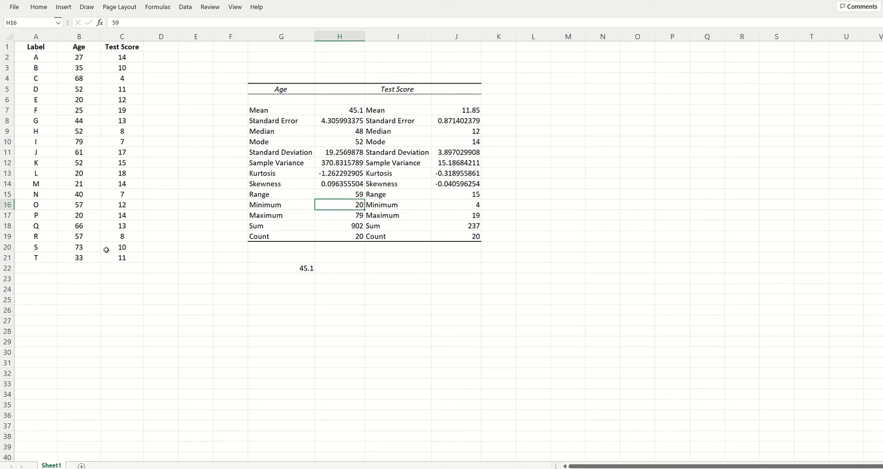
pyautogui.press('Left')
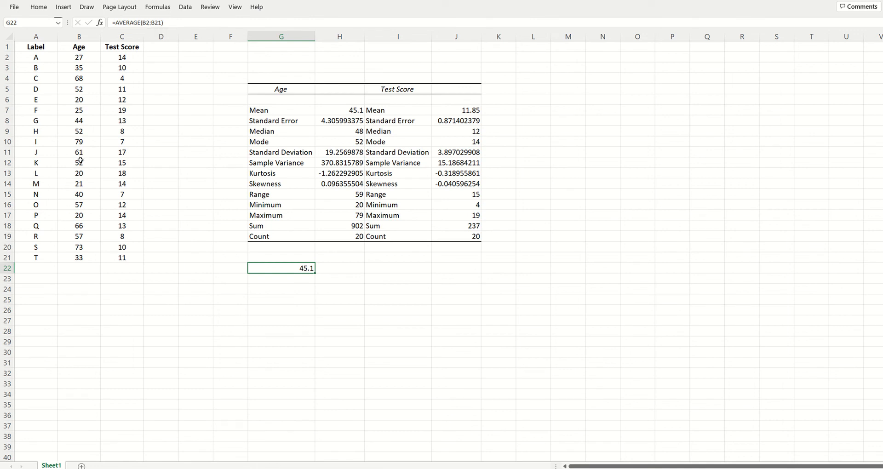
# Step: Try changing the range of the G22 average to B2:B11, and undo the change
pyautogui.click(155, 22)
pyautogui.press('BackSpace')
pyautogui.write('1')
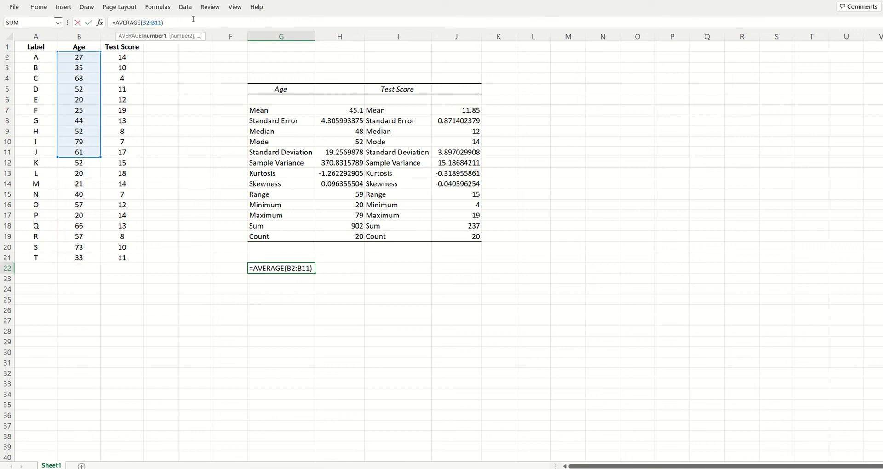
pyautogui.press('Return')
pyautogui.press('Up')
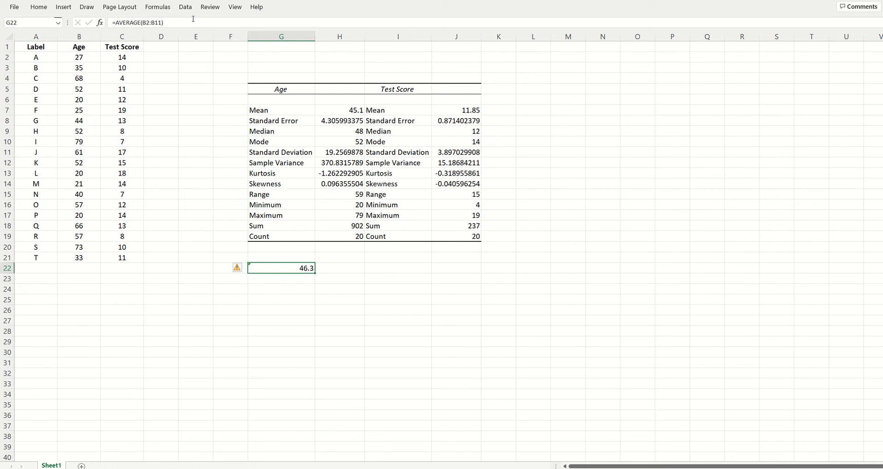
pyautogui.moveTo(238, 270)
pyautogui.hotkey('ctrl', 'z')
pyautogui.click(300, 286)
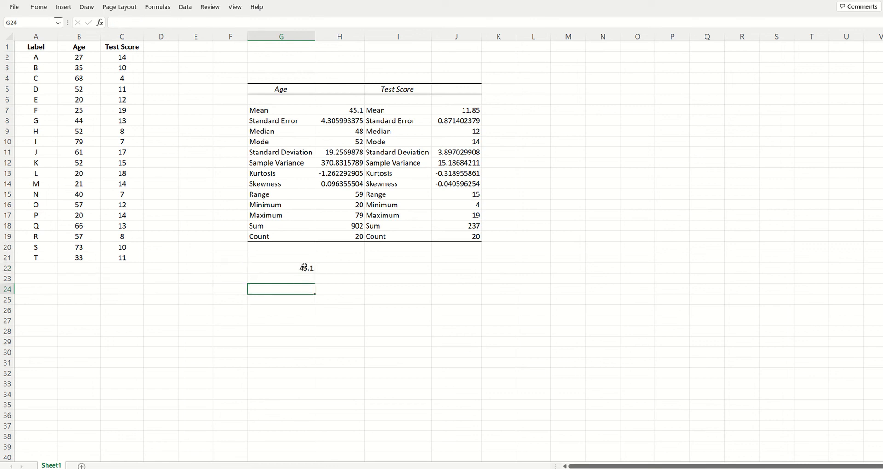
# Step: Fill the average formula from G22 across to H22 to average the Test Score column, and check both formulas
pyautogui.click(304, 268)
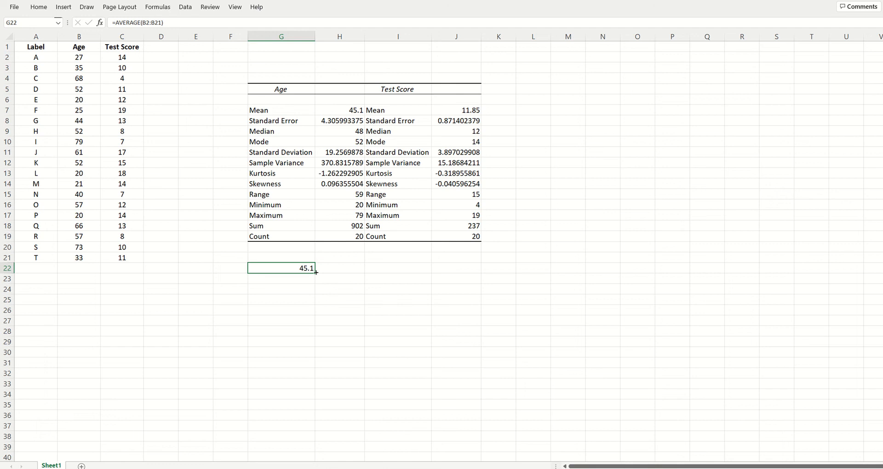
pyautogui.moveTo(315, 272); pyautogui.dragTo(356, 274)
pyautogui.click(308, 268)
pyautogui.click(349, 270)
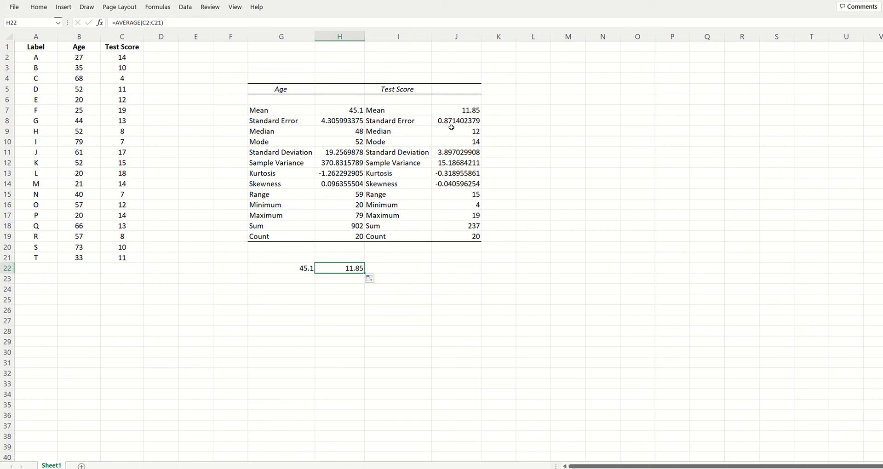
# Step: Compare the averages in G22 and H22 with each other and with the Test Score mean in J7
pyautogui.click(466, 109)
pyautogui.click(358, 271)
pyautogui.click(302, 273)
pyautogui.click(331, 270)
pyautogui.click(466, 111)
pyautogui.click(330, 268)
pyautogui.click(301, 272)
pyautogui.click(339, 274)
pyautogui.click(302, 269)
pyautogui.click(332, 268)
# Step: Total the Age values B2:B21 with a SUM formula in G24, and compare it with the Age sum in H18
pyautogui.click(304, 293)
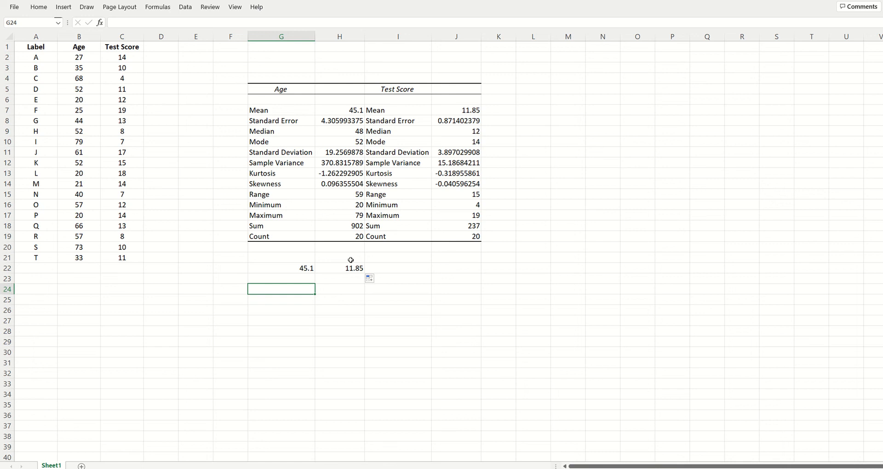
pyautogui.write('=sum')
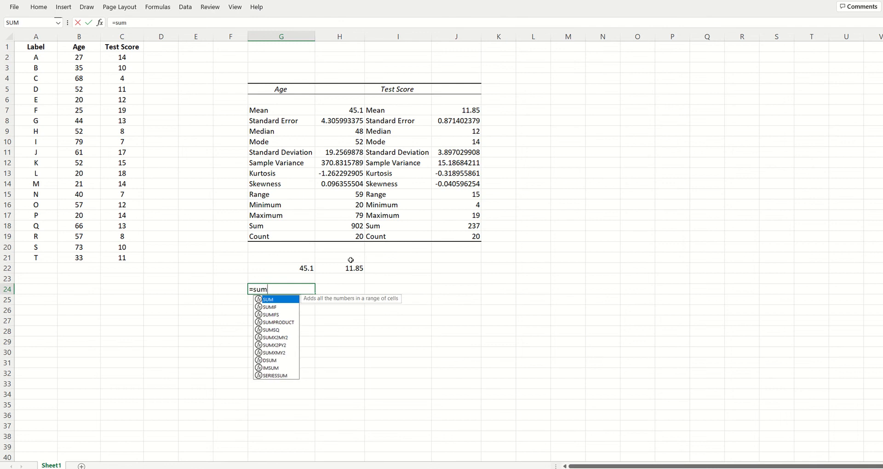
pyautogui.write('(')
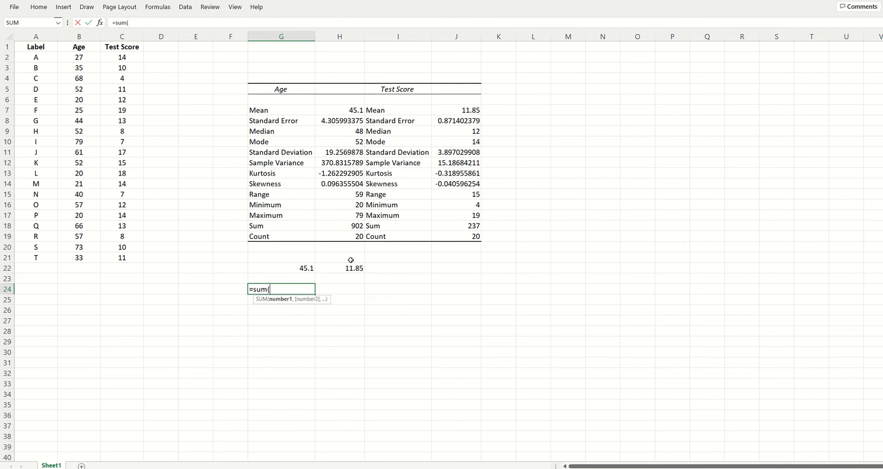
pyautogui.moveTo(82, 58); pyautogui.dragTo(85, 257)
pyautogui.press('Return')
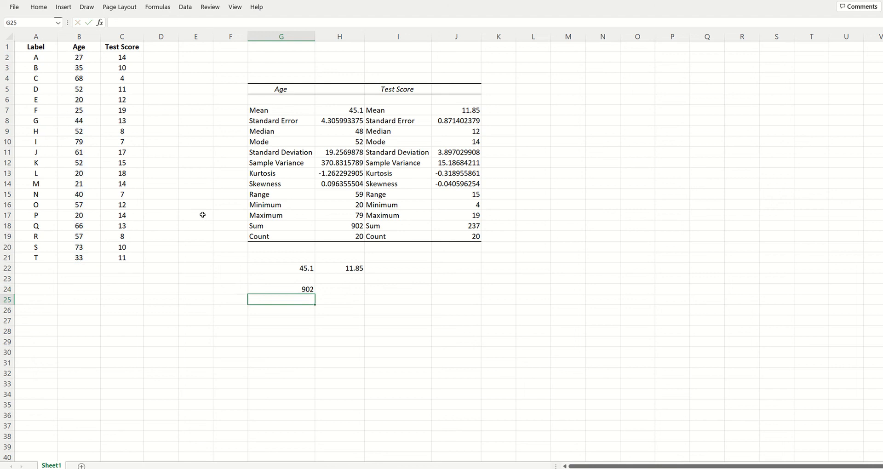
pyautogui.press('Up')
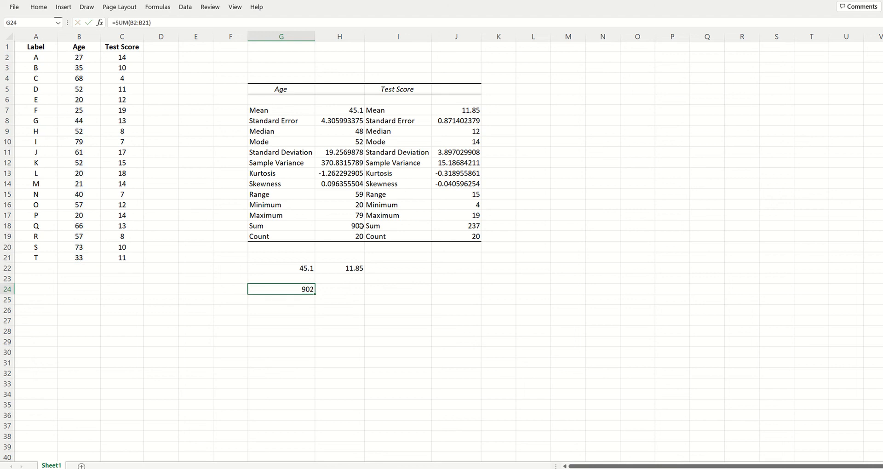
pyautogui.click(361, 225)
pyautogui.click(301, 289)
# Step: Label the average row "mean" in F22 and the total row "sum" in F24
pyautogui.click(227, 265)
pyautogui.write('averga')
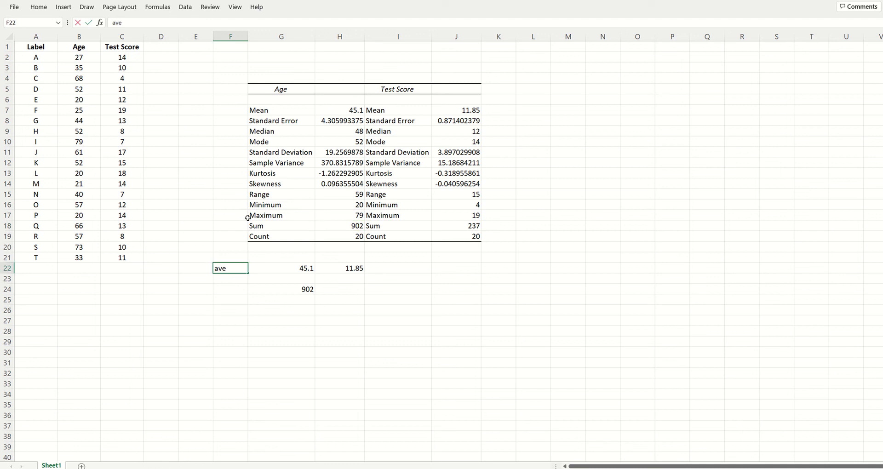
pyautogui.press('BackSpace')
pyautogui.press('BackSpace')
pyautogui.press('BackSpace')
pyautogui.press('BackSpace')
pyautogui.press('BackSpace')
pyautogui.press('BackSpace')
pyautogui.write('m,')
pyautogui.write('ean')
pyautogui.press('Return')
pyautogui.press('Down')
pyautogui.write('sum')
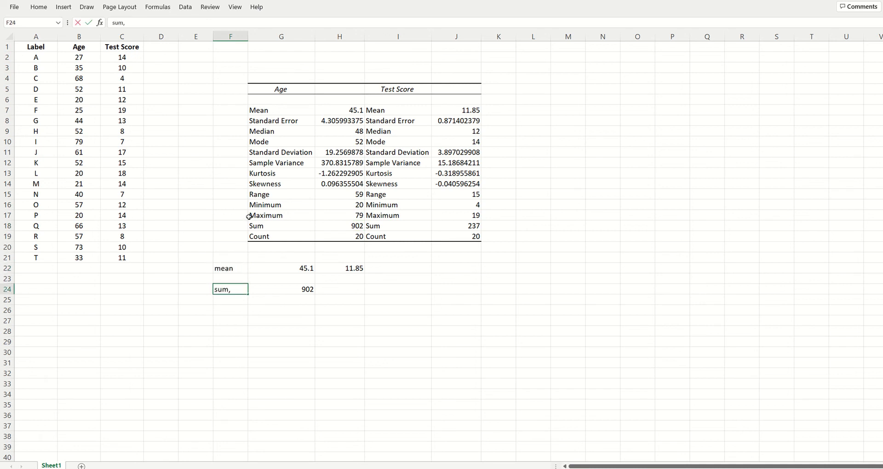
pyautogui.press('Tab')
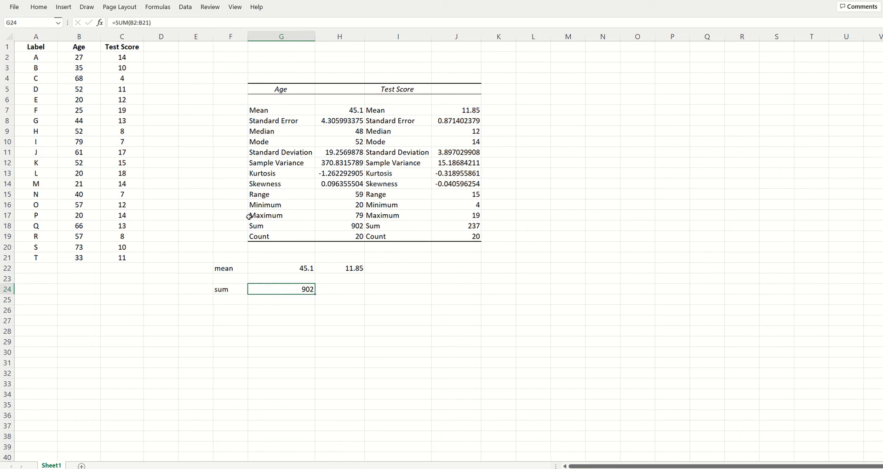
# Step: Copy the SUM formula from G24 to H24 to total the Test Score column, and move to cell F26
pyautogui.press('Right')
pyautogui.press('Left')
pyautogui.hotkey('ctrl', 'c')
pyautogui.press('Right')
pyautogui.hotkey('ctrl', 'v')
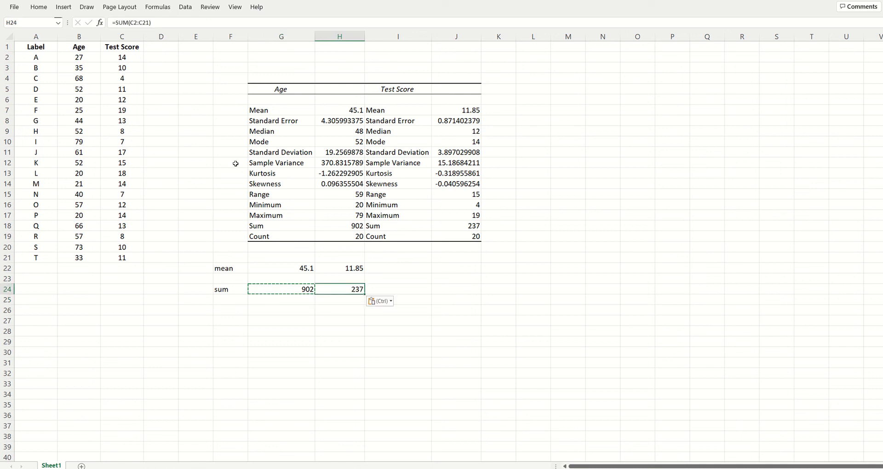
pyautogui.click(306, 290)
pyautogui.click(332, 289)
pyautogui.click(227, 312)
pyautogui.write('=s')
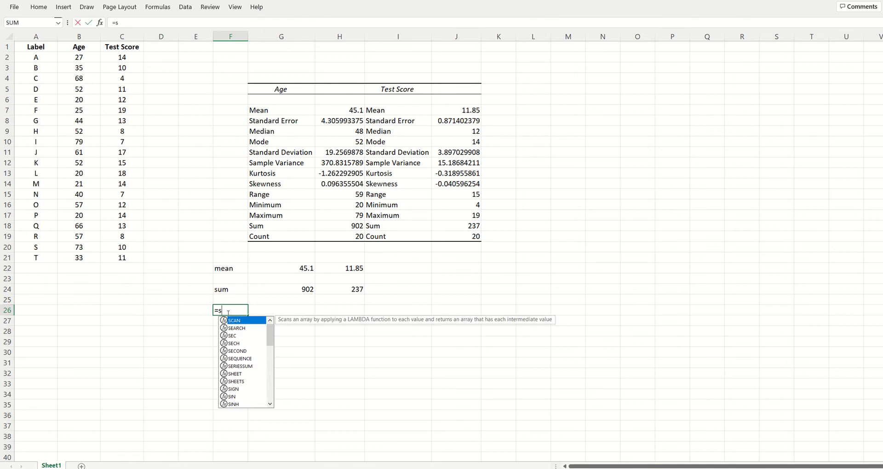
pyautogui.press('BackSpace')
pyautogui.press('BackSpace')
pyautogui.press('Escape')
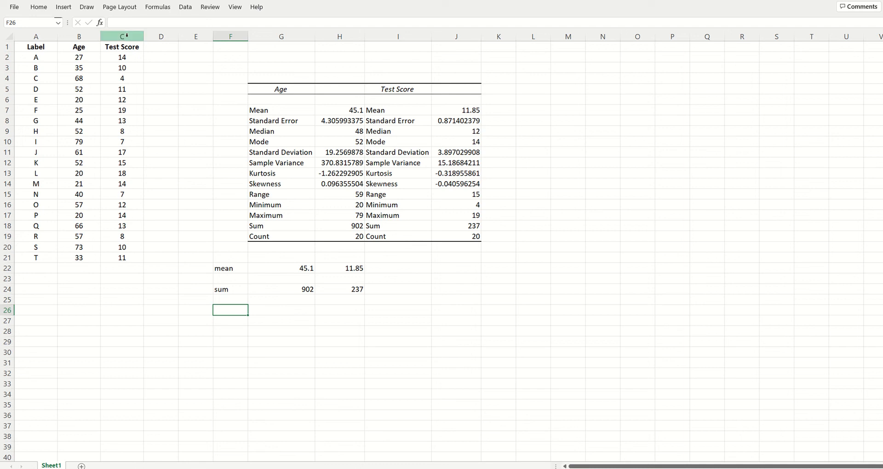
# Step: Open the Insert Function dialog for F26, move it beside the data, and search the functions for "standard deviation"
pyautogui.click(100, 24)
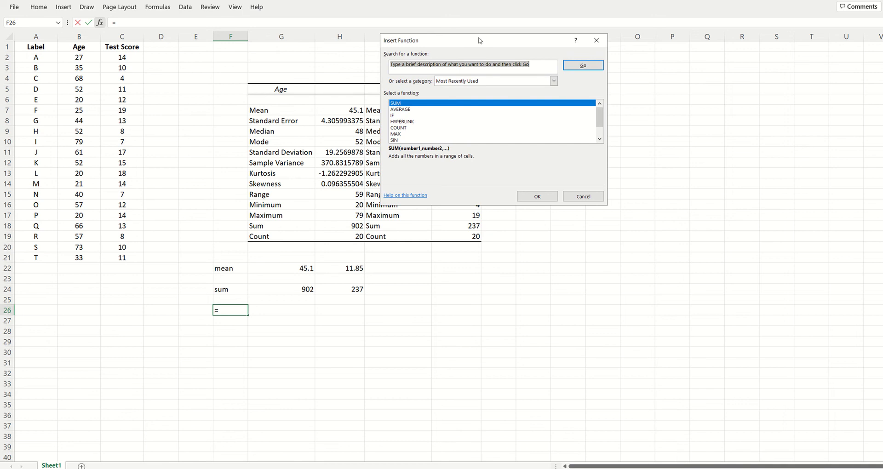
pyautogui.moveTo(479, 41); pyautogui.dragTo(461, 118)
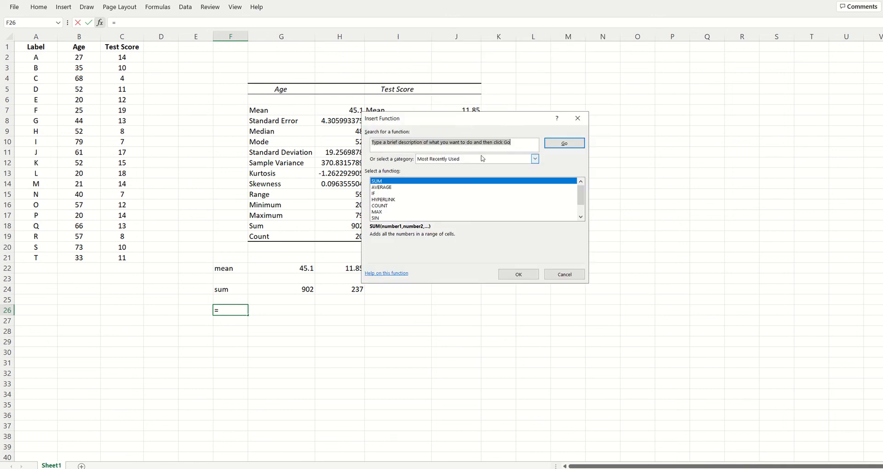
pyautogui.click(514, 142)
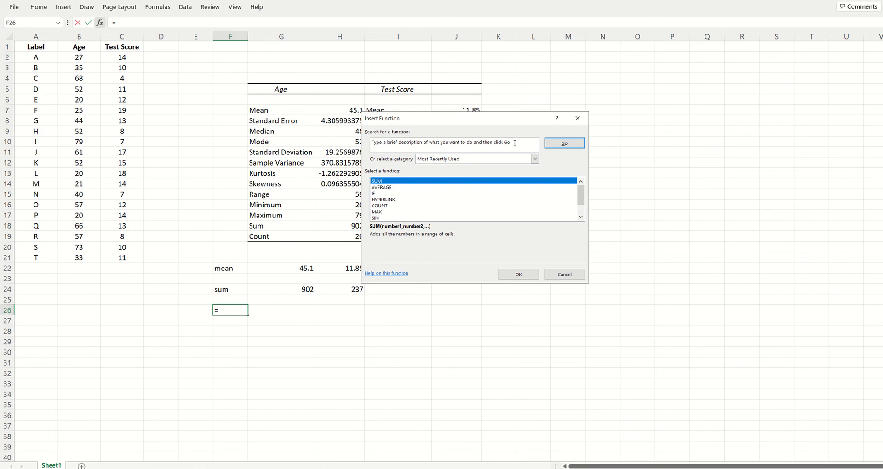
pyautogui.write('s')
pyautogui.hotkey('ctrl', 'a')
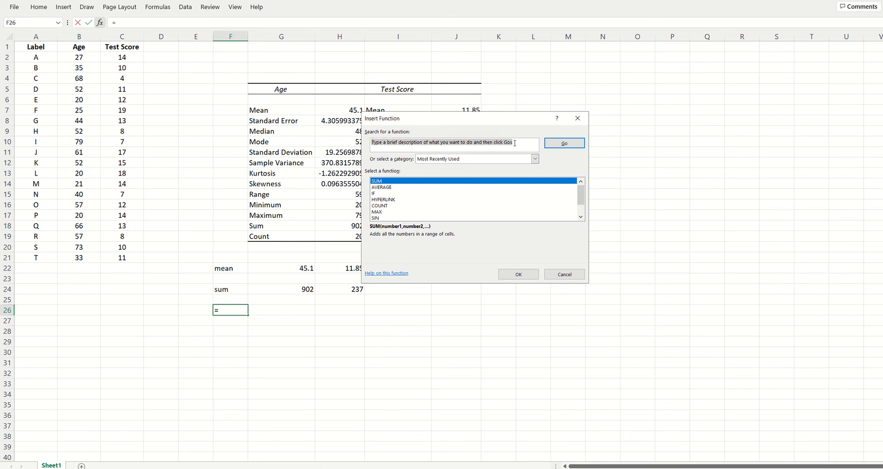
pyautogui.write('steandard dea')
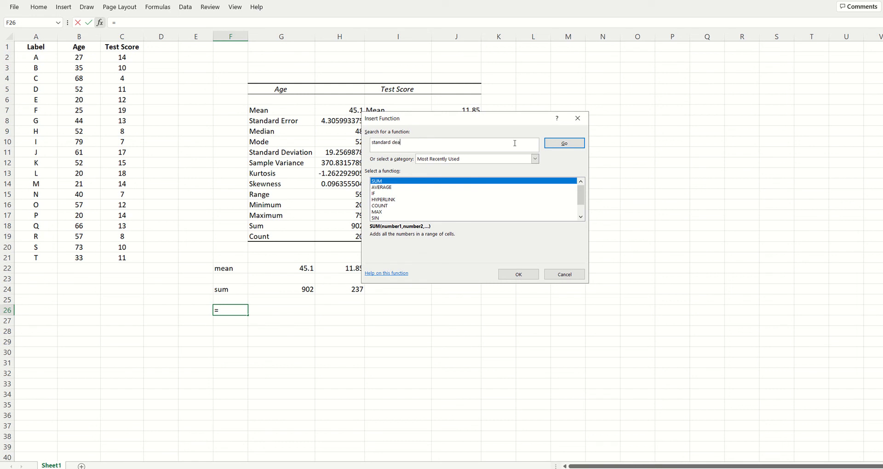
pyautogui.press('BackSpace')
pyautogui.write('viation')
pyautogui.press('Return')
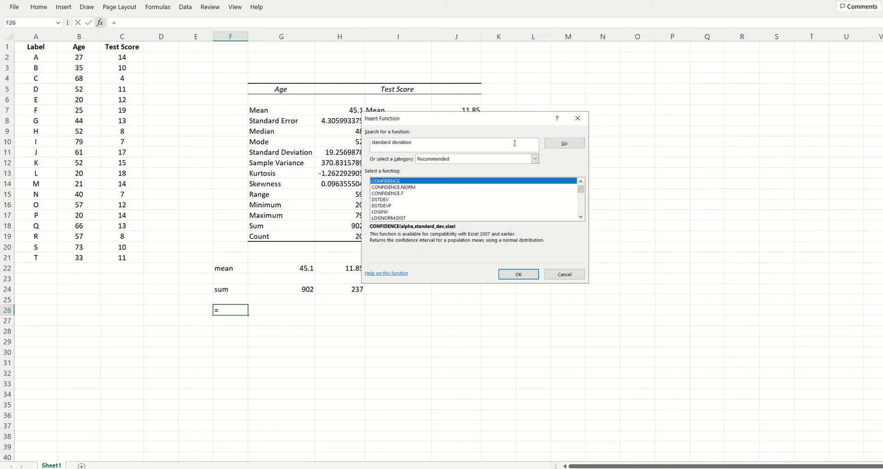
# Step: Browse the recommended functions and compare the descriptions of STDEV, STDEVA and STDEVP
pyautogui.click(581, 217)
pyautogui.click(580, 218)
pyautogui.click(581, 217)
pyautogui.click(580, 217)
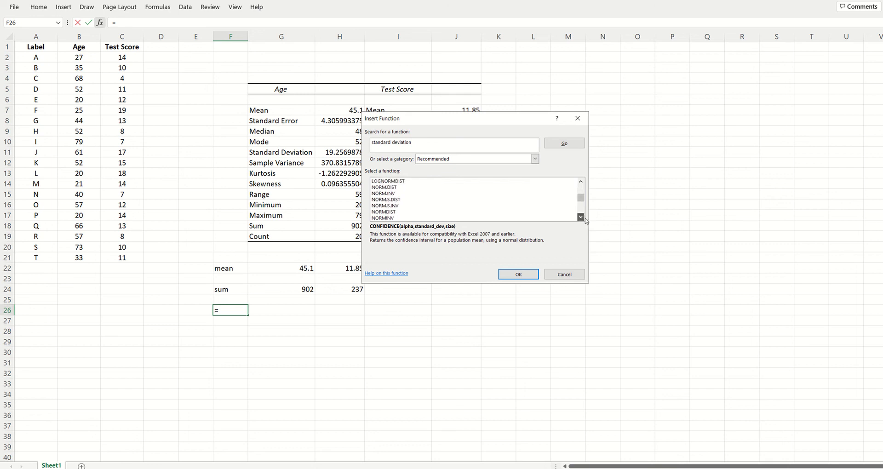
pyautogui.click(581, 217)
pyautogui.click(580, 217)
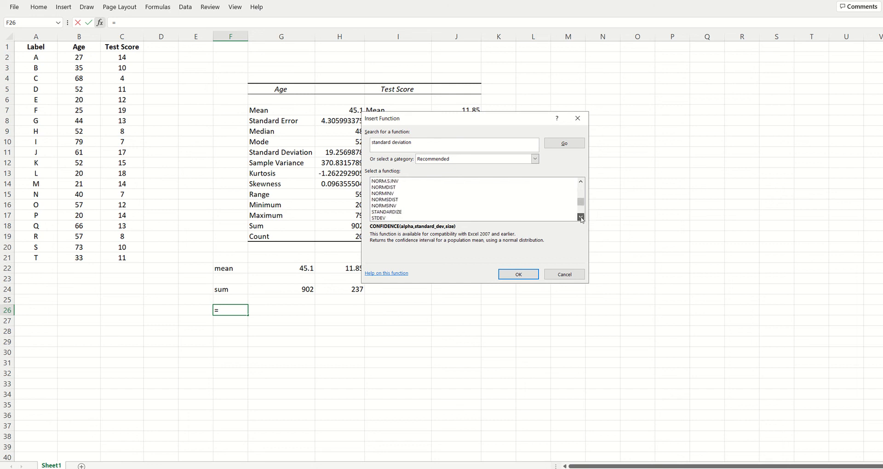
pyautogui.click(580, 217)
pyautogui.click(581, 217)
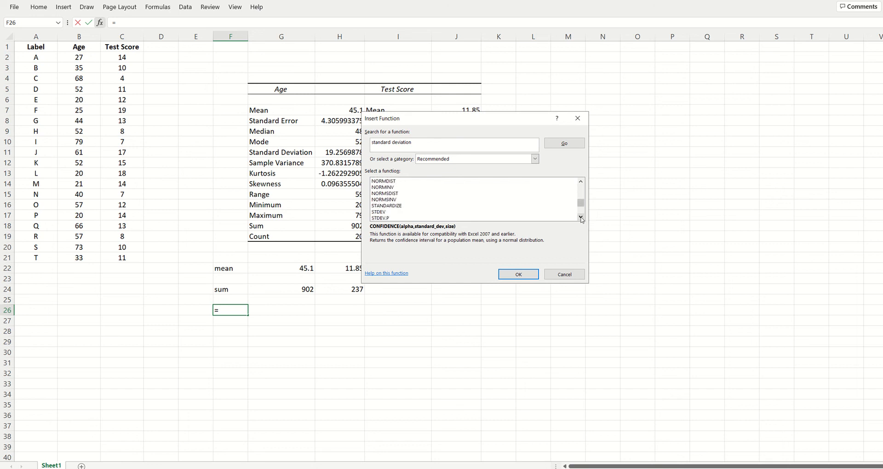
pyautogui.click(391, 199)
pyautogui.click(396, 188)
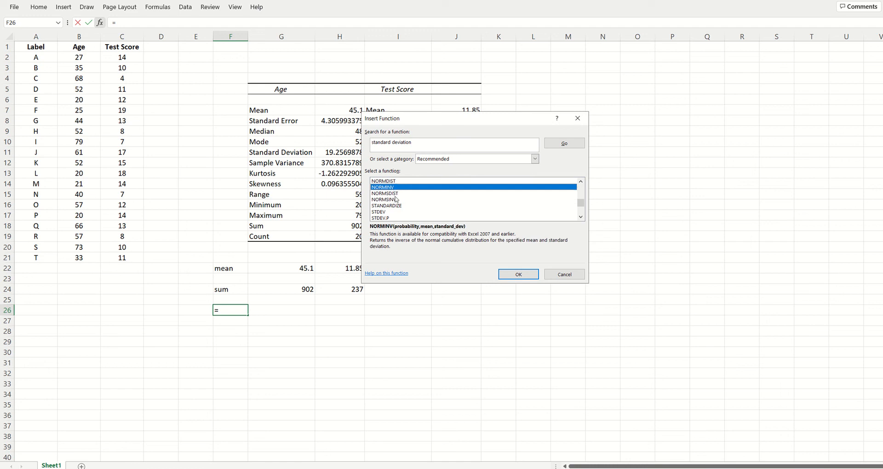
pyautogui.click(384, 212)
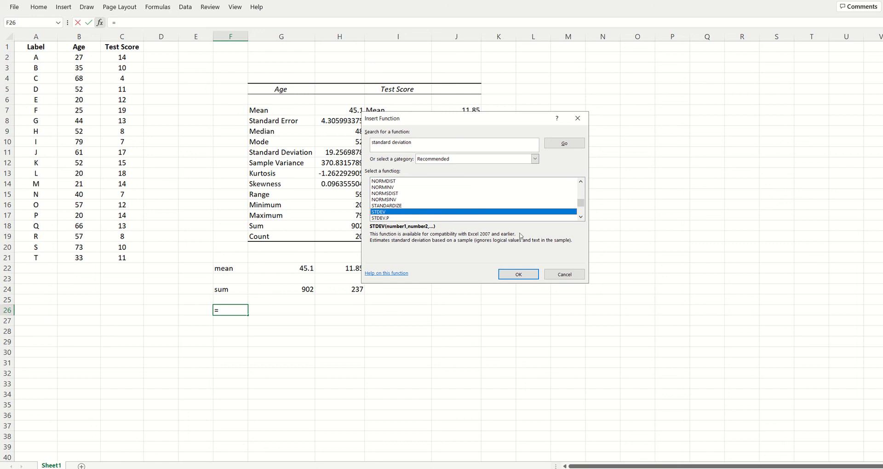
pyautogui.click(581, 217)
pyautogui.click(580, 216)
pyautogui.click(581, 216)
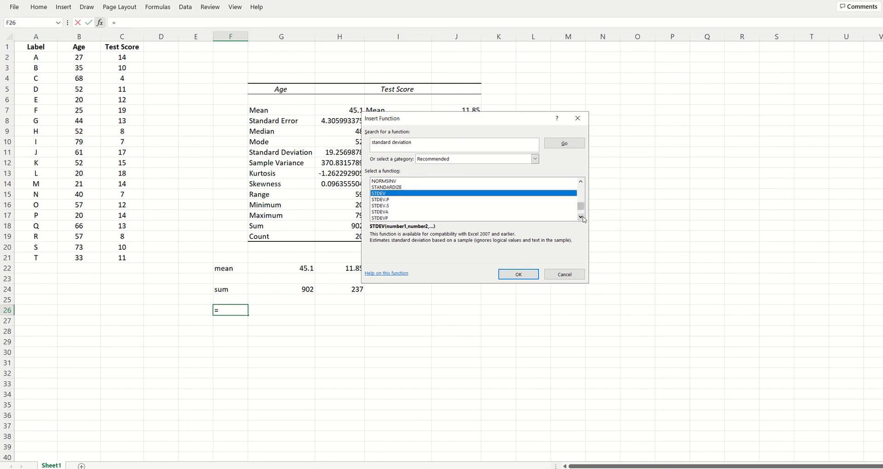
pyautogui.click(387, 213)
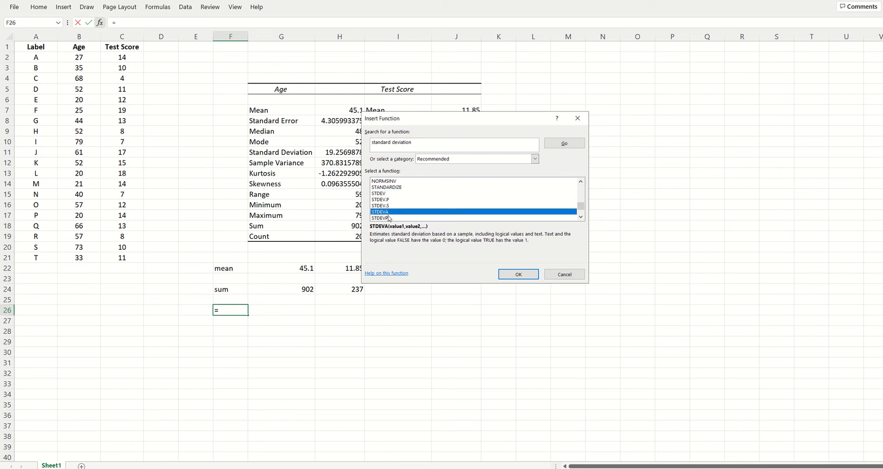
pyautogui.click(379, 193)
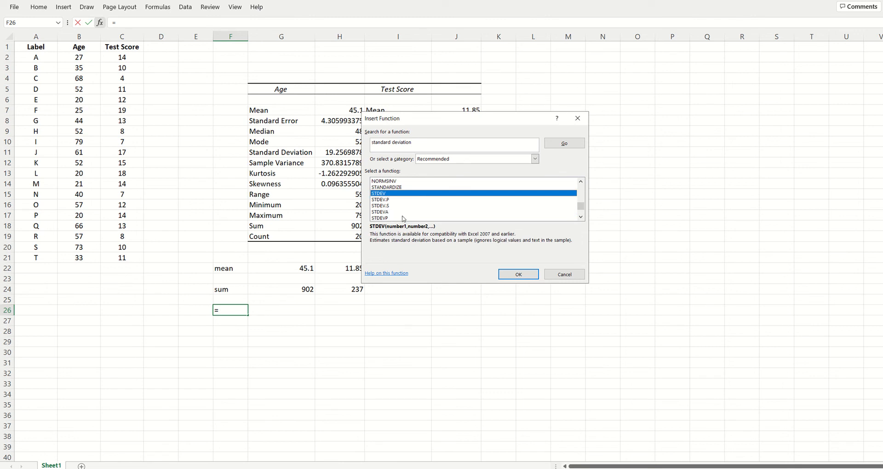
pyautogui.click(385, 213)
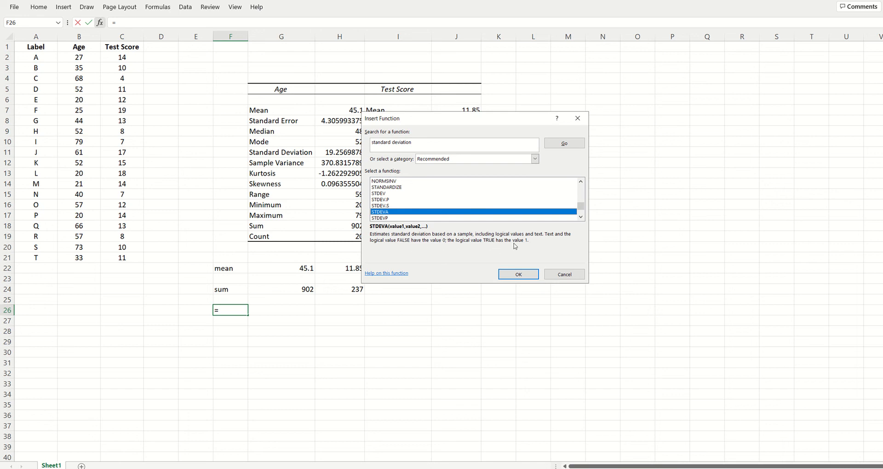
pyautogui.click(389, 219)
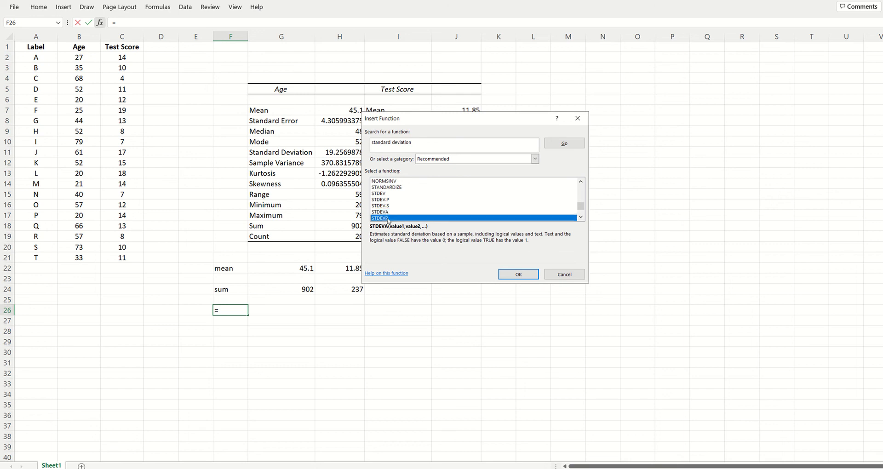
# Step: Insert the STDEVA function in F26 with the Age values B2:B21, picked on the sheet, as Value1
pyautogui.click(391, 212)
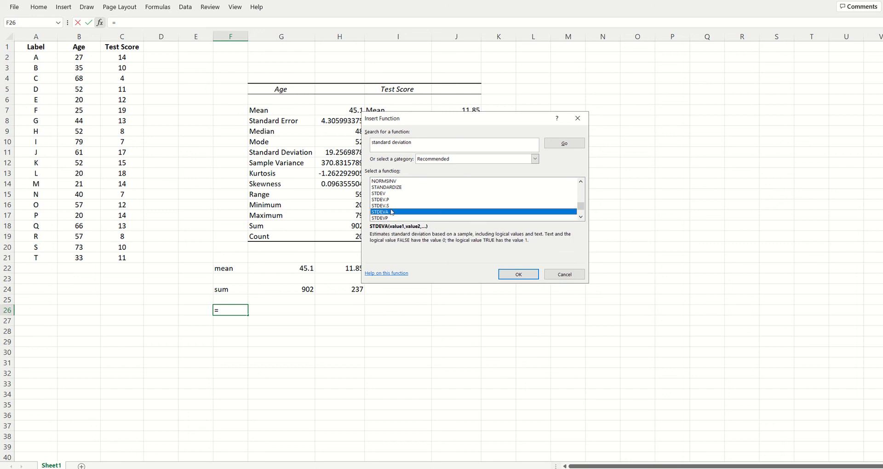
pyautogui.click(524, 274)
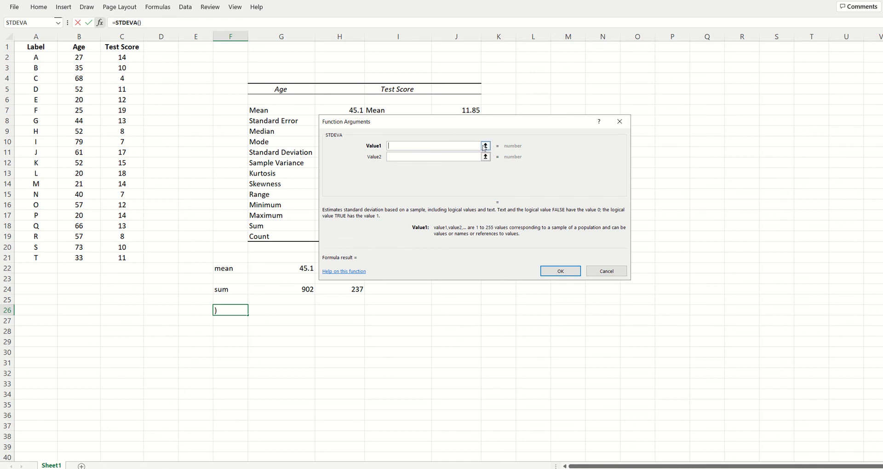
pyautogui.click(485, 146)
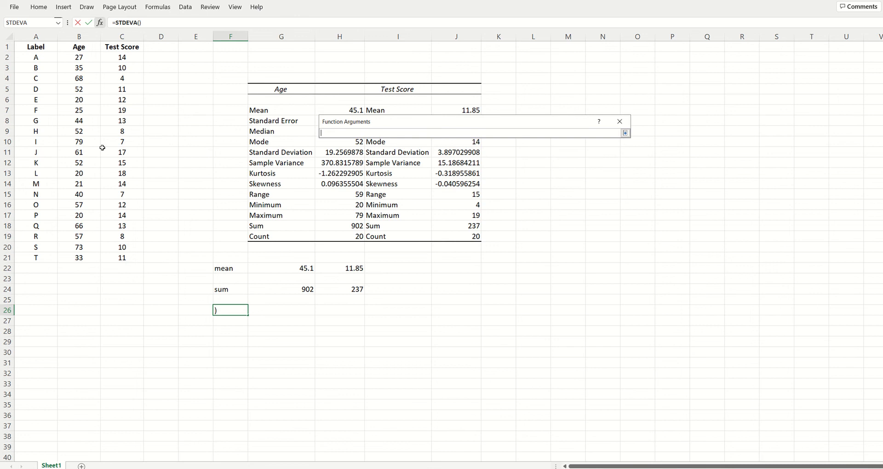
pyautogui.moveTo(79, 56); pyautogui.dragTo(82, 256)
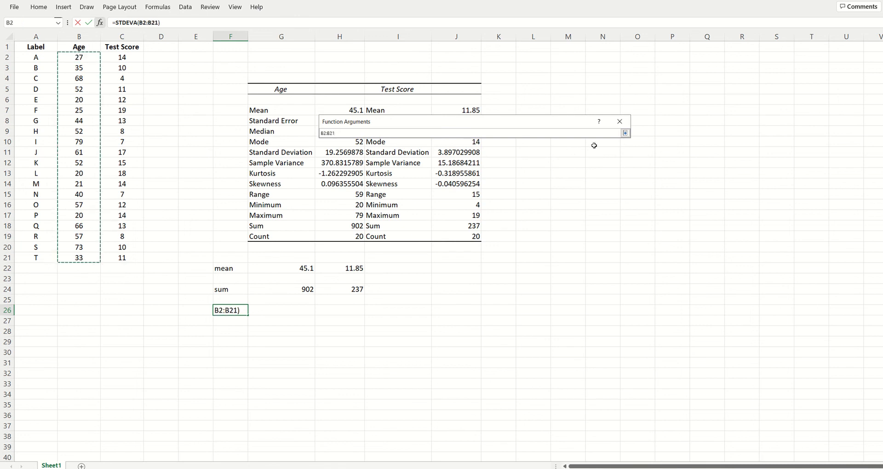
pyautogui.click(624, 133)
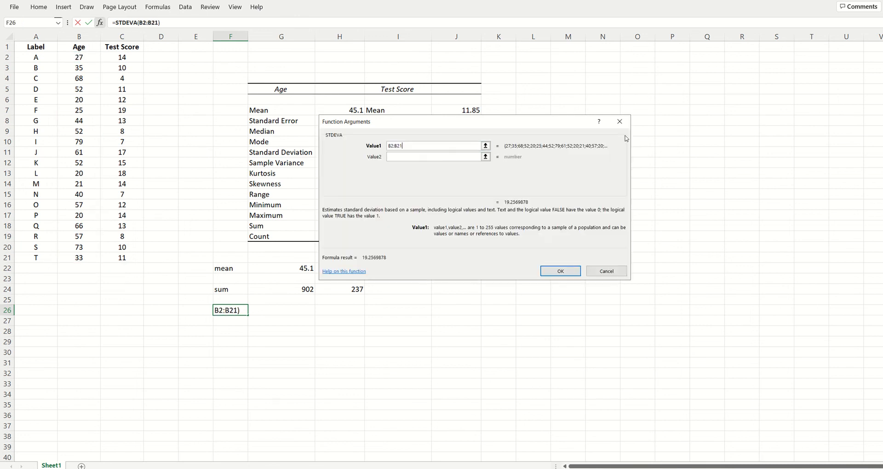
pyautogui.click(470, 155)
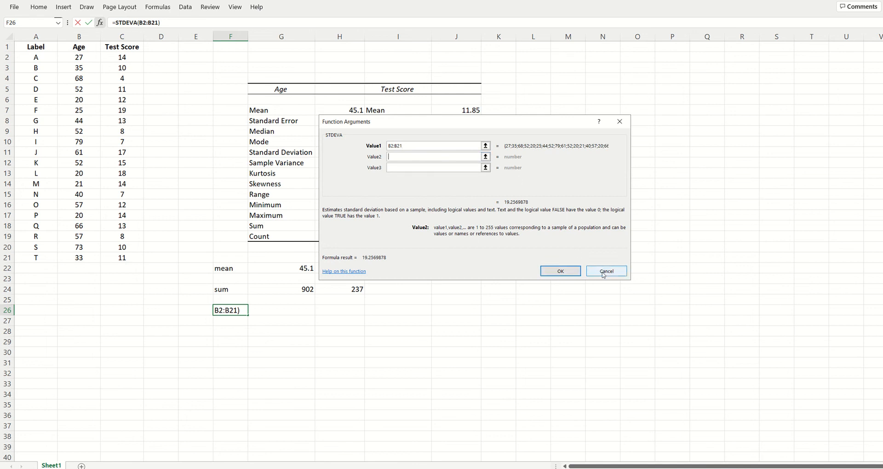
pyautogui.click(569, 272)
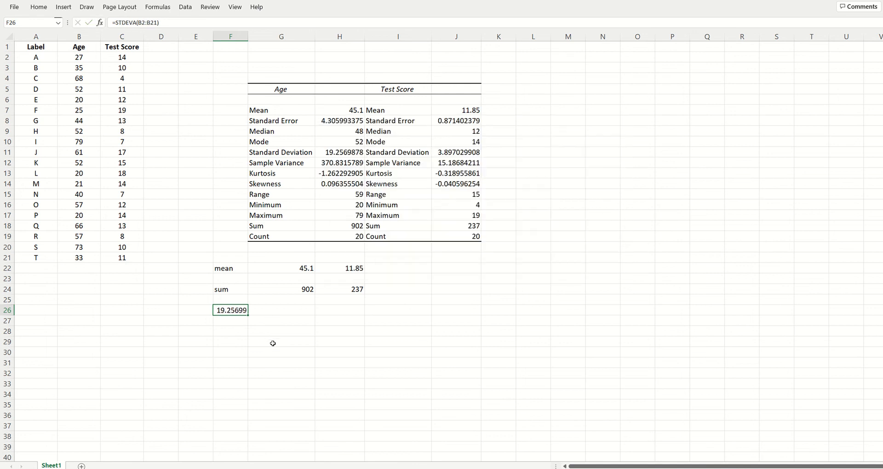
# Step: Compare the STDEVA result in F26 with the Age standard deviation in H11
pyautogui.click(257, 345)
pyautogui.click(232, 311)
pyautogui.click(344, 151)
# Step: Copy the formula =STDEVA(B2:B21) from F26 into G26, keeping its cell references unchanged
pyautogui.click(237, 312)
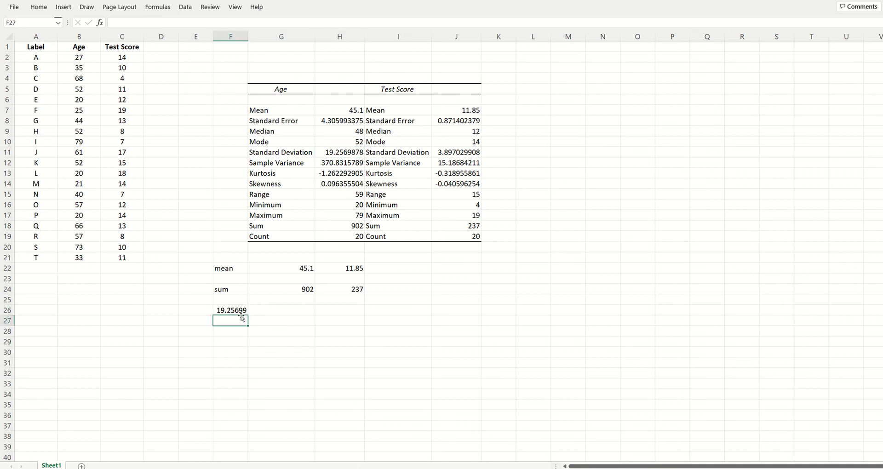
pyautogui.tripleClick(172, 19)
pyautogui.hotkey('ctrl', 'c')
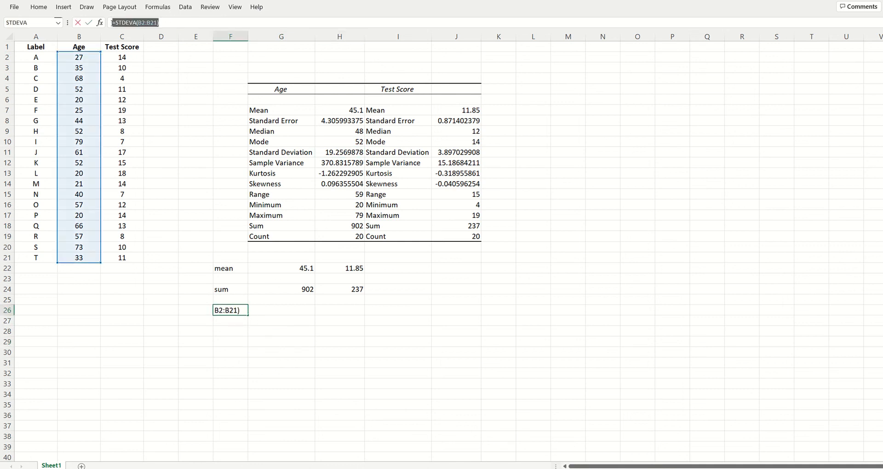
pyautogui.click(266, 311)
pyautogui.hotkey('ctrl', 'v')
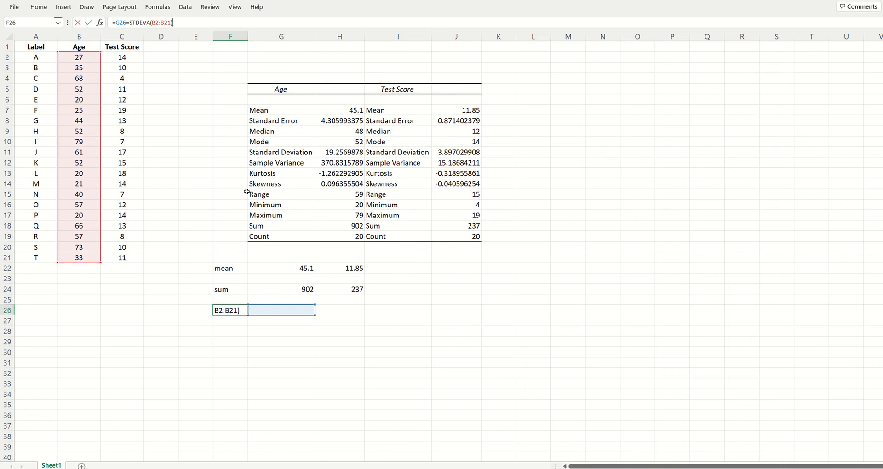
pyautogui.press('Escape')
pyautogui.click(278, 311)
pyautogui.hotkey('ctrl', 'v')
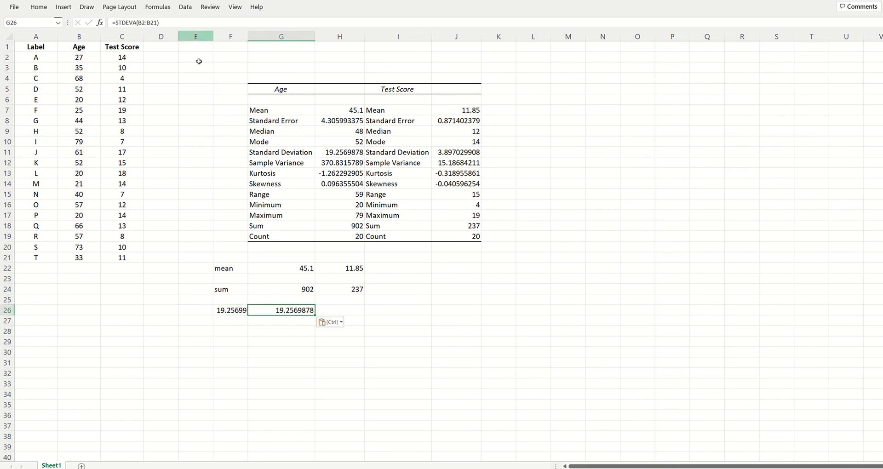
# Step: Replace the formula in F26 with the label "stdev"
pyautogui.click(244, 311)
pyautogui.write('stdev')
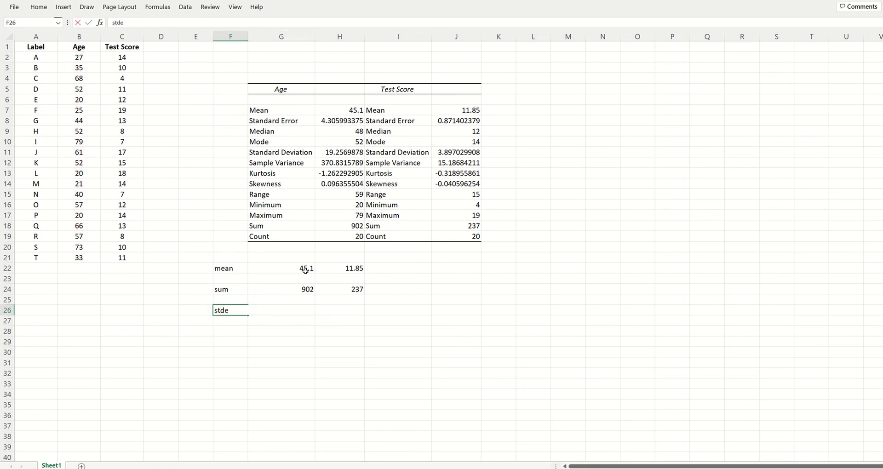
pyautogui.press('Return')
pyautogui.press('Up')
pyautogui.press('Right')
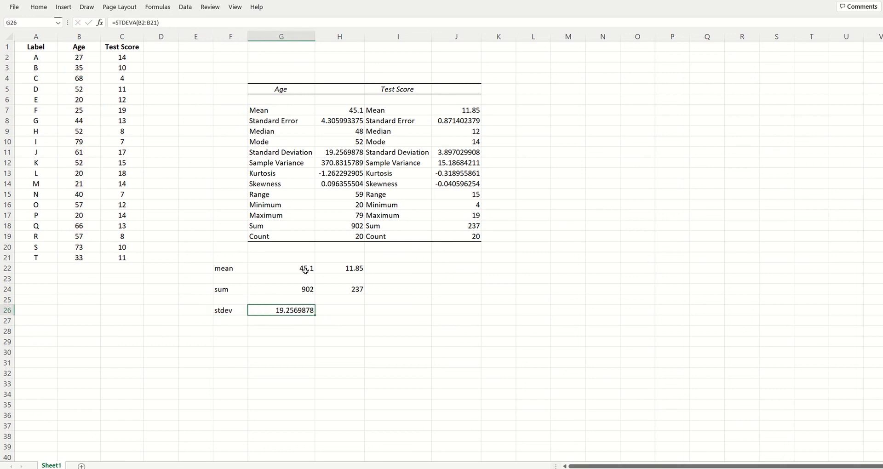
# Step: Compare the Age standard deviation in the descriptive statistics table's H11 with the STDEVA result in G26
pyautogui.click(353, 155)
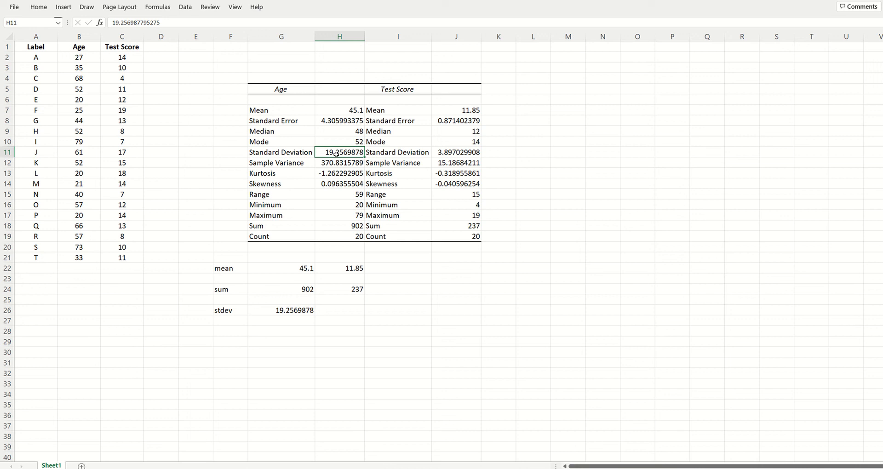
pyautogui.click(336, 310)
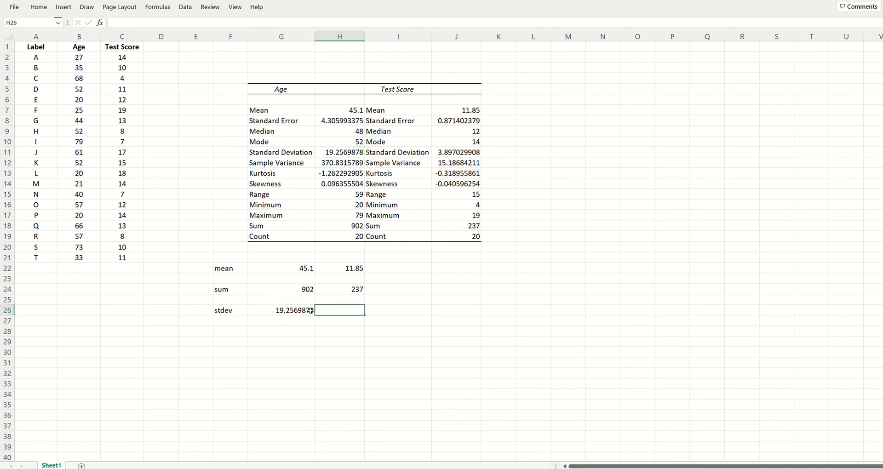
pyautogui.click(240, 327)
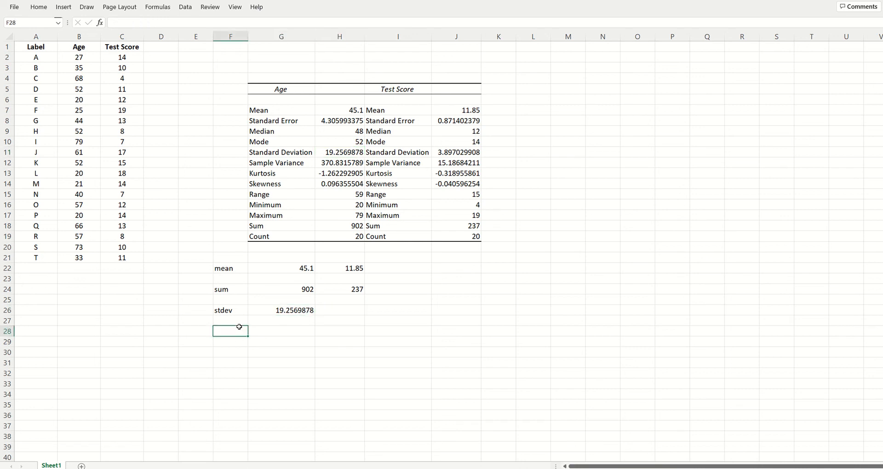
pyautogui.click(321, 303)
pyautogui.click(297, 311)
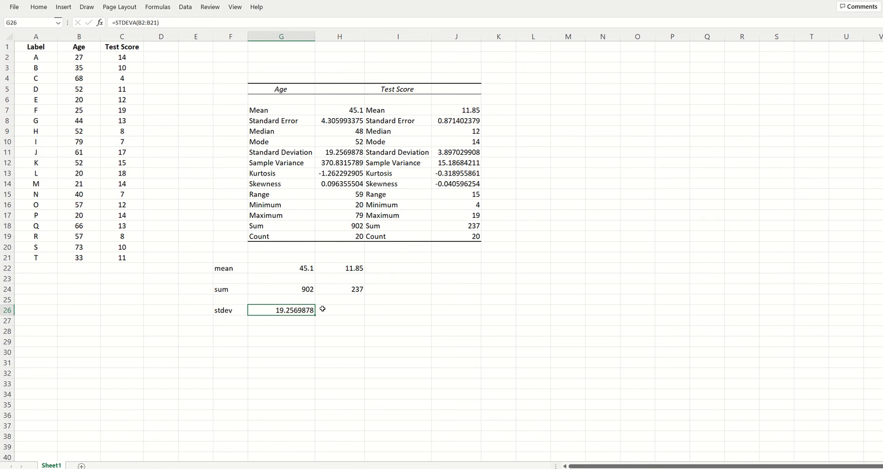
# Step: Begin a range formula in F28 with the maximum of the Age values, =MAX(B2:B21)
pyautogui.click(227, 331)
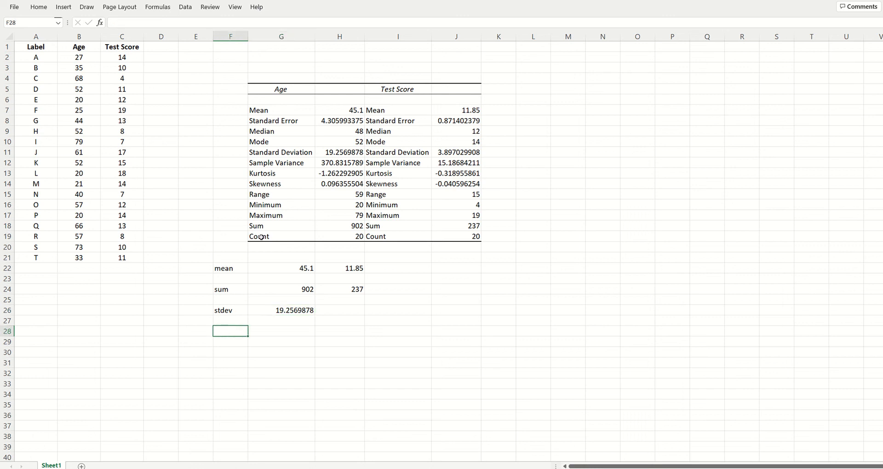
pyautogui.write('=maxim')
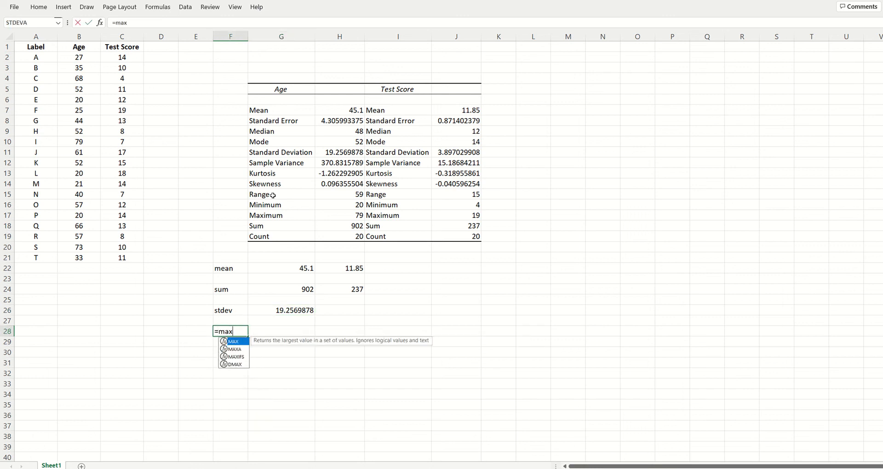
pyautogui.press('BackSpace')
pyautogui.press('BackSpace')
pyautogui.write('(')
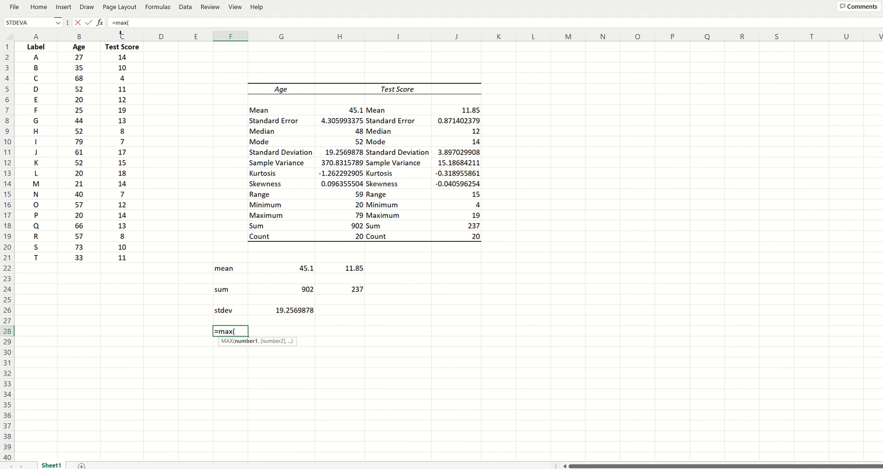
pyautogui.moveTo(85, 58); pyautogui.dragTo(87, 263)
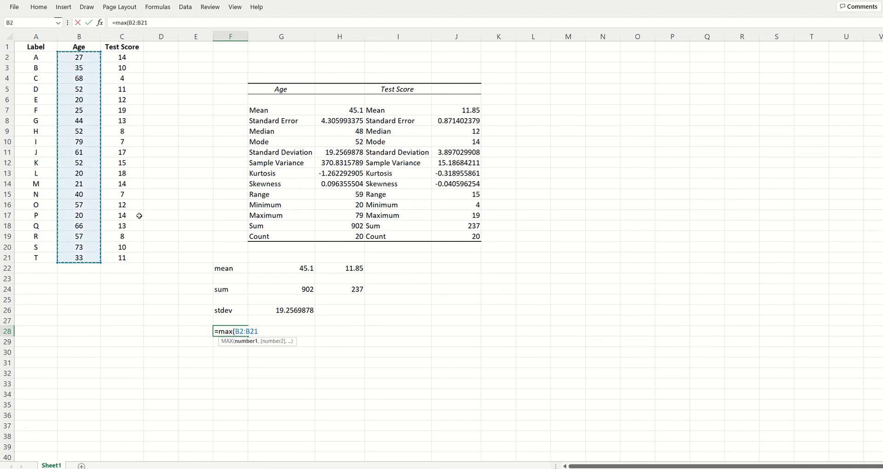
pyautogui.write(')-')
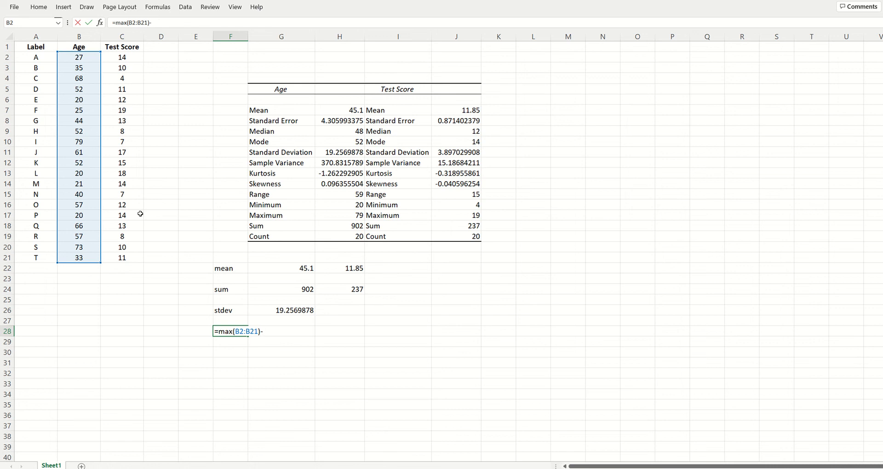
pyautogui.write('min(')
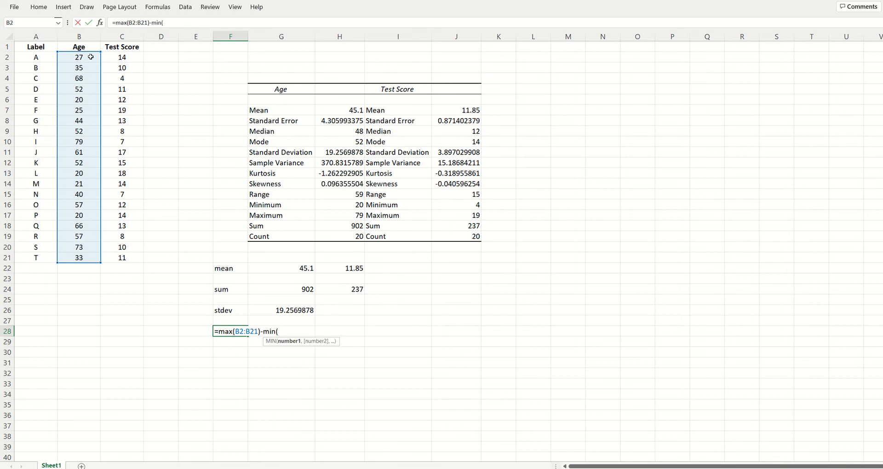
# Step: Subtract the Age minimum, MIN(B2:B21), in the F28 formula and complete the entry
pyautogui.moveTo(91, 57); pyautogui.dragTo(95, 261)
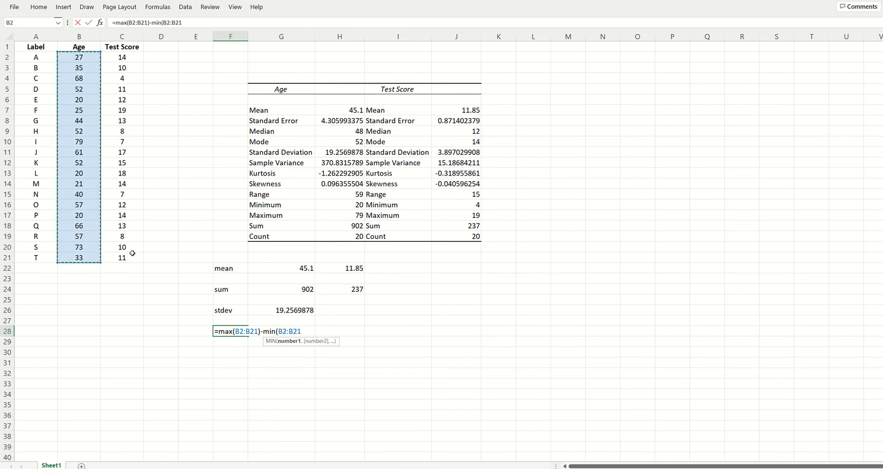
pyautogui.write(')')
pyautogui.press('Return')
pyautogui.press('Up')
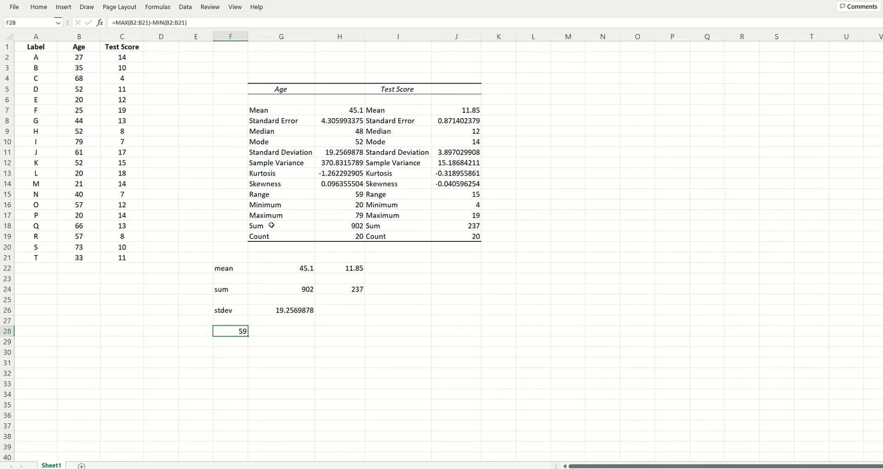
# Step: Compare the calculated Age range in F28 with the Range value in H15 of the descriptive statistics table
pyautogui.click(349, 197)
pyautogui.click(235, 332)
pyautogui.click(340, 350)
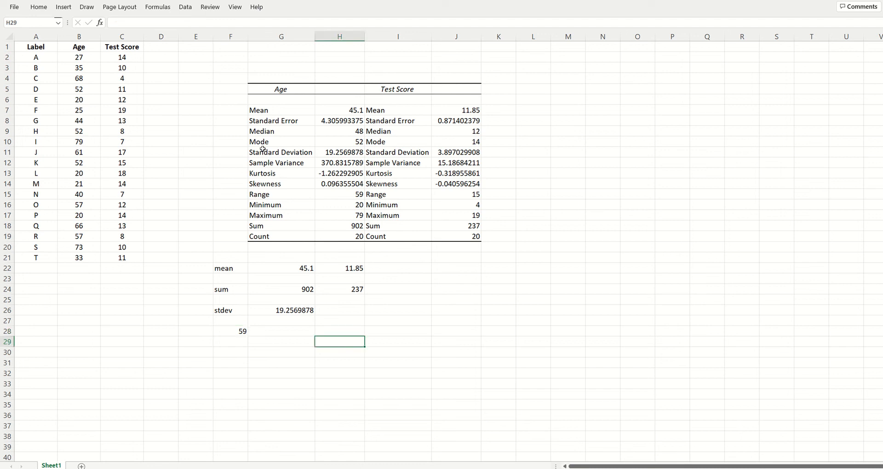